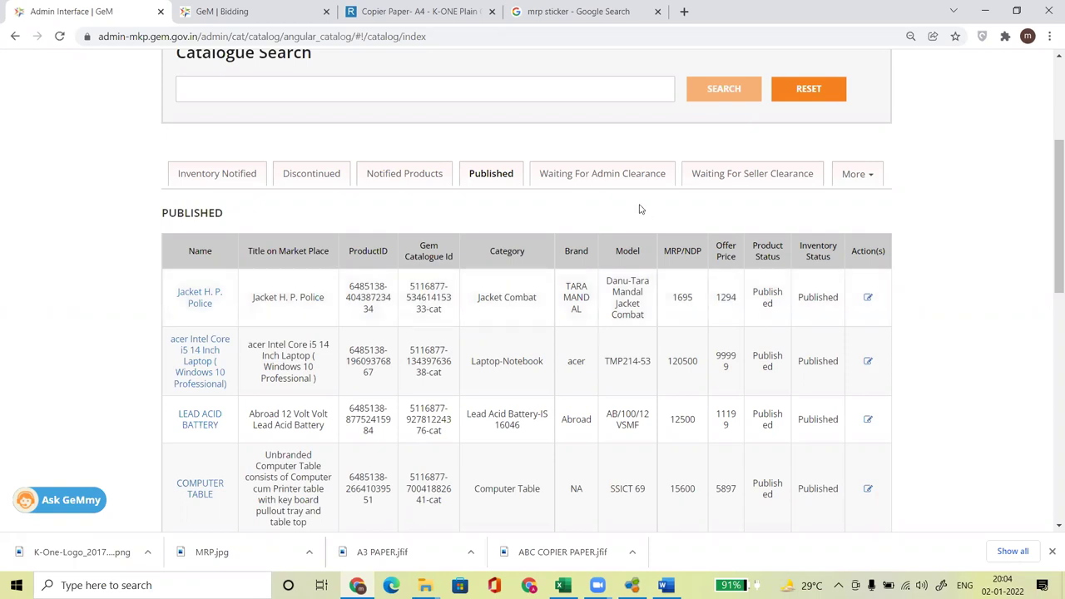
- List the products waiting for admin clearance and check the product status of the A3 Copier Paper 75 GSM
left_click(602, 175)
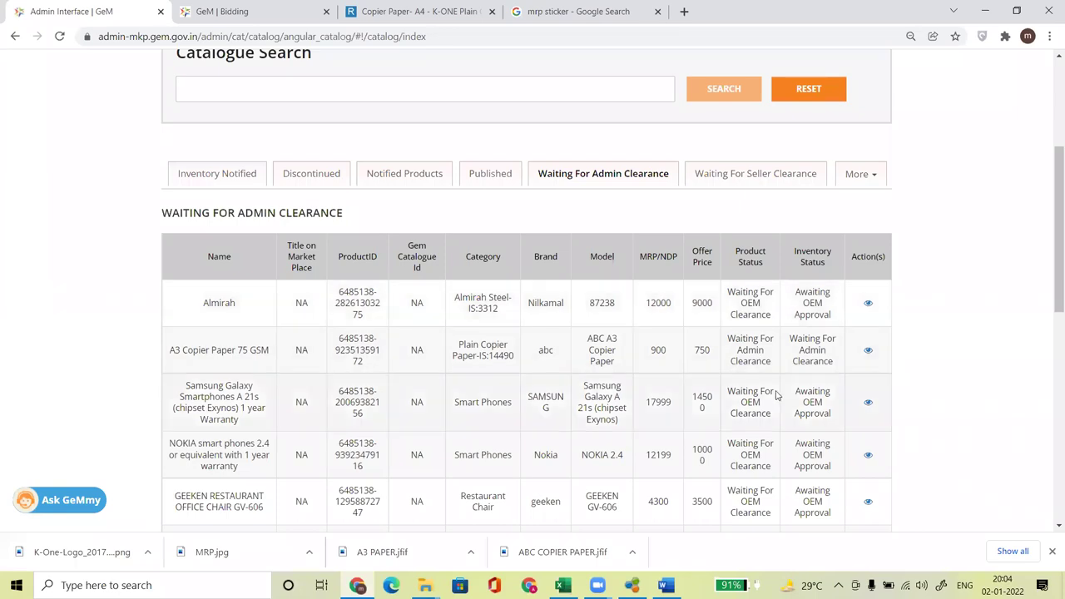
left_click_drag(731, 338, 778, 369)
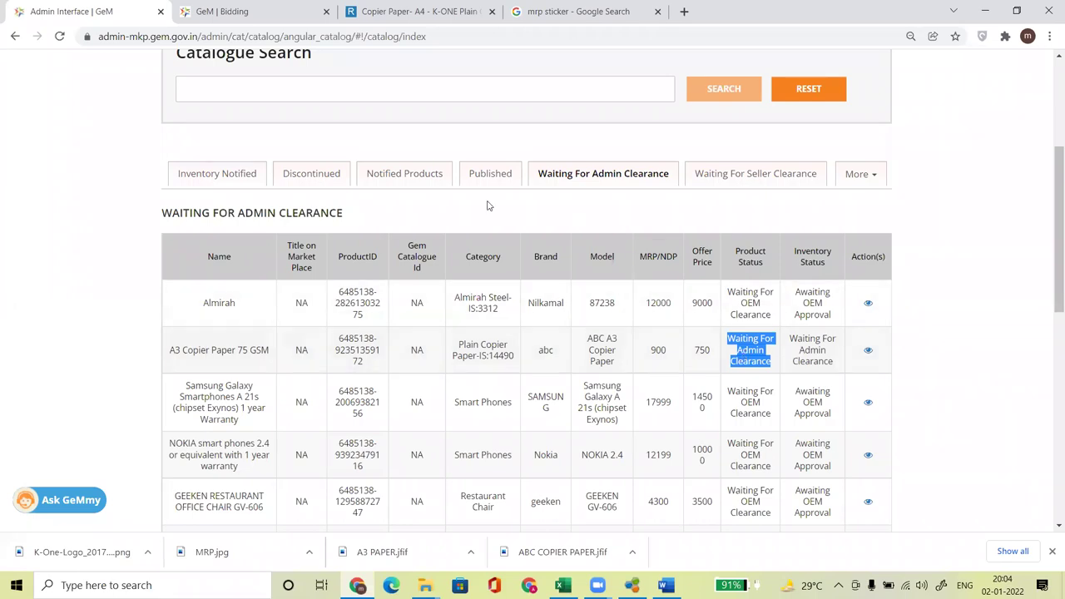
- Open the notified Continuous Graphite gland packing ropes product for editing and expand its Offering Quantity & Price section
left_click(407, 173)
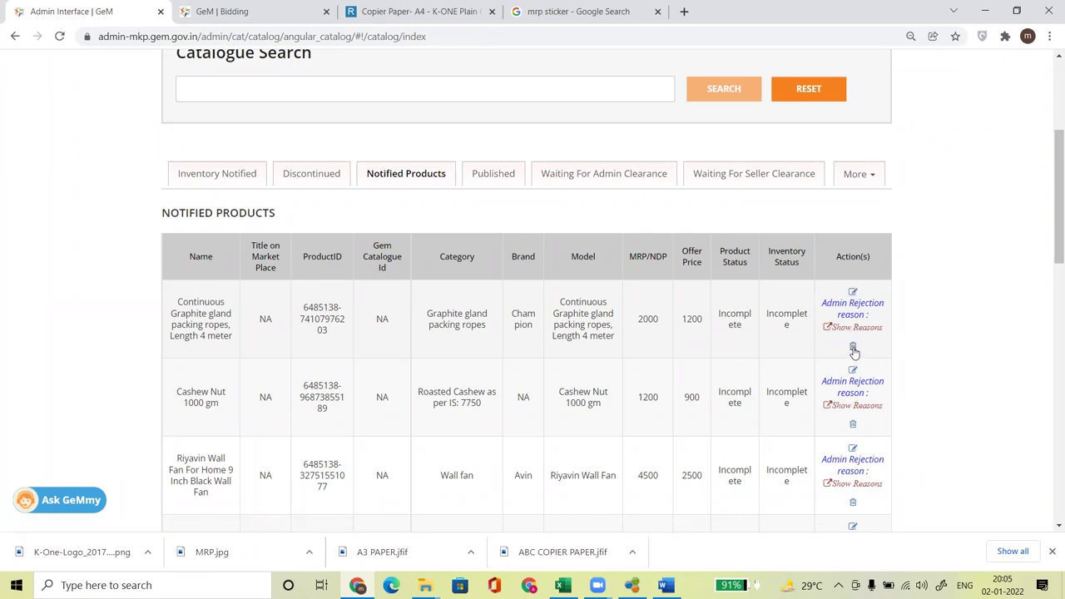
left_click(853, 293)
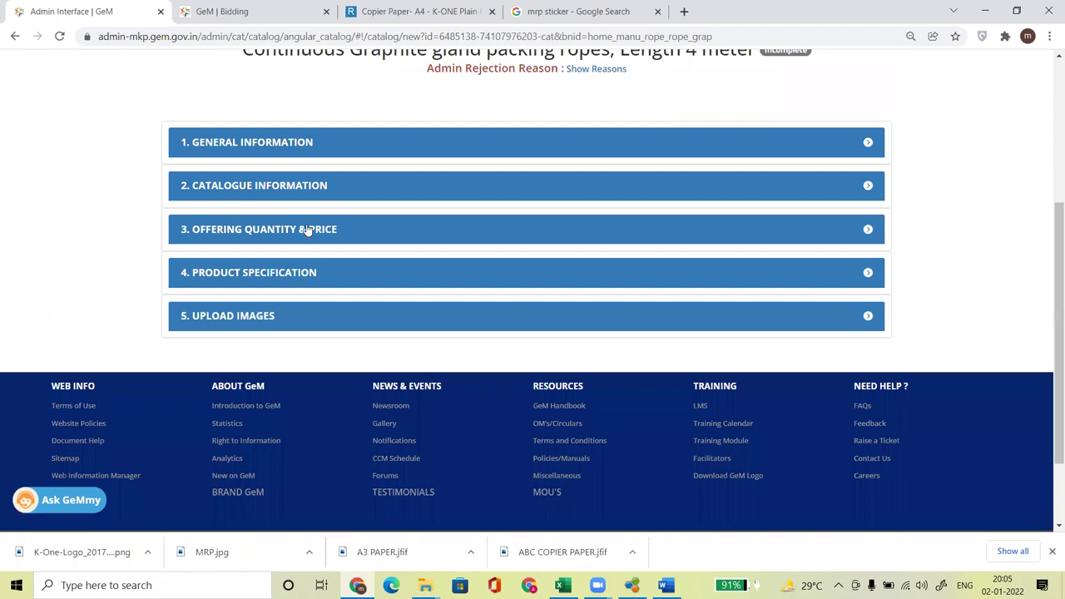
left_click(281, 234)
left_click_drag(1057, 166, 1051, 269)
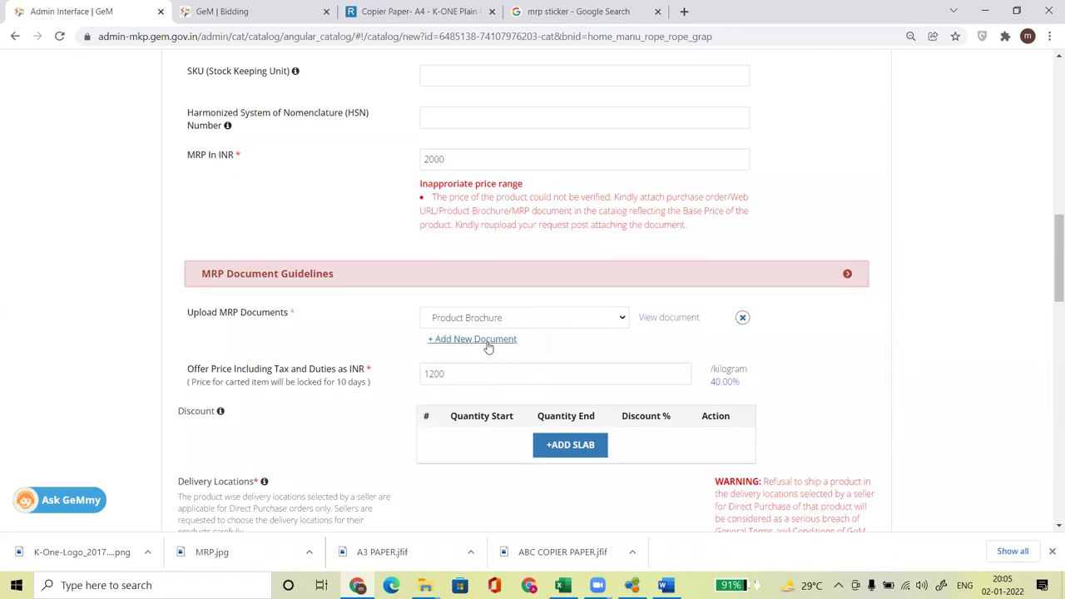
- Remove the uploaded Product Brochure from the MRP documents and view the available document types
left_click(743, 317)
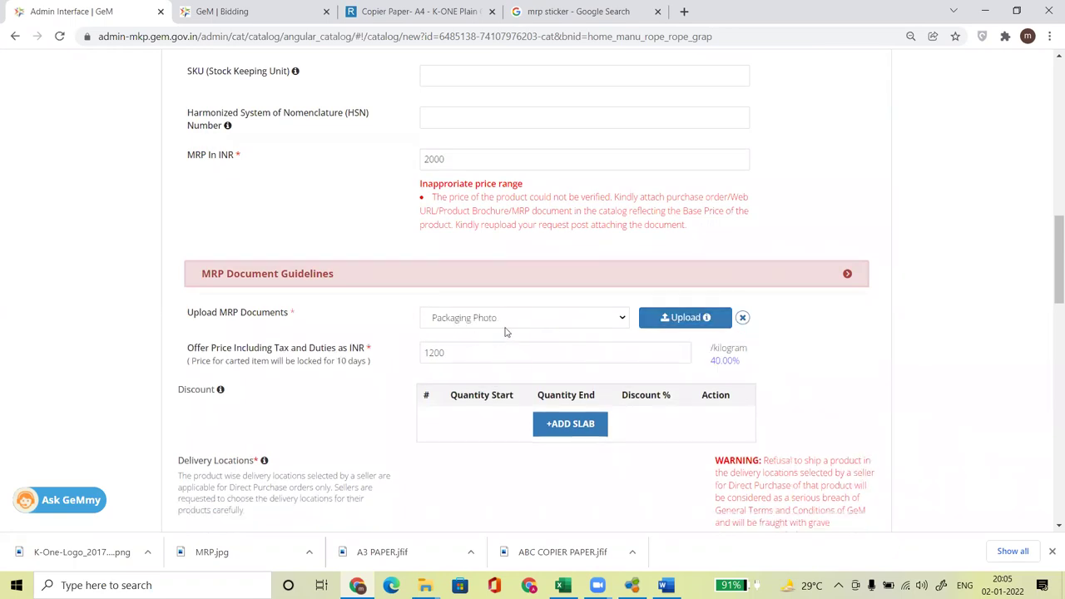
left_click(616, 317)
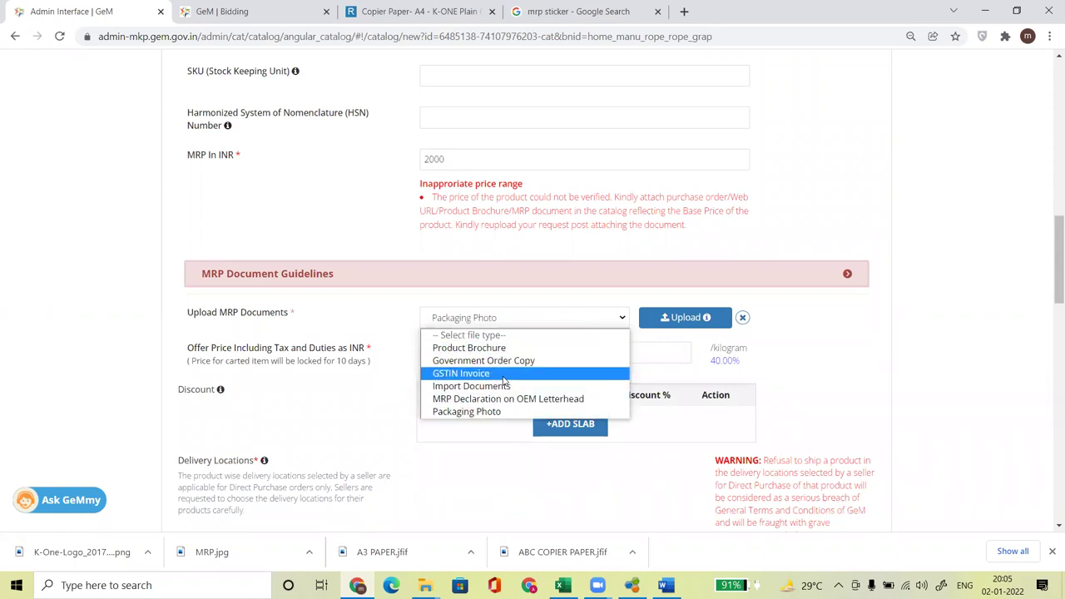
left_click(843, 338)
- Leave the rope product's form and return to the catalogue list of my product offerings
left_click_drag(1050, 289, 1039, 171)
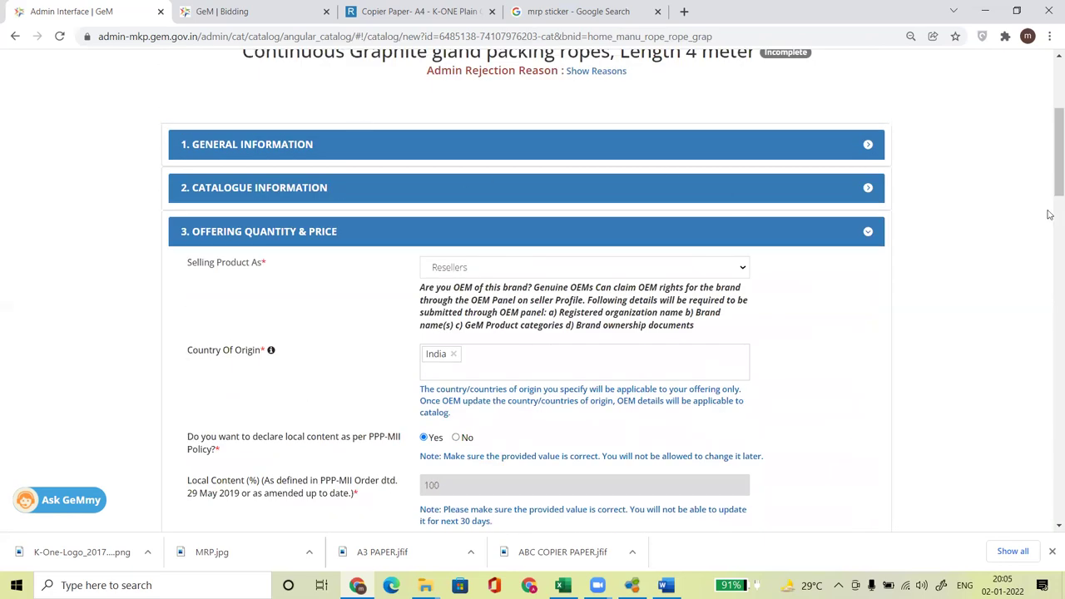
left_click_drag(1051, 188, 1052, 158)
left_click_drag(243, 250, 687, 250)
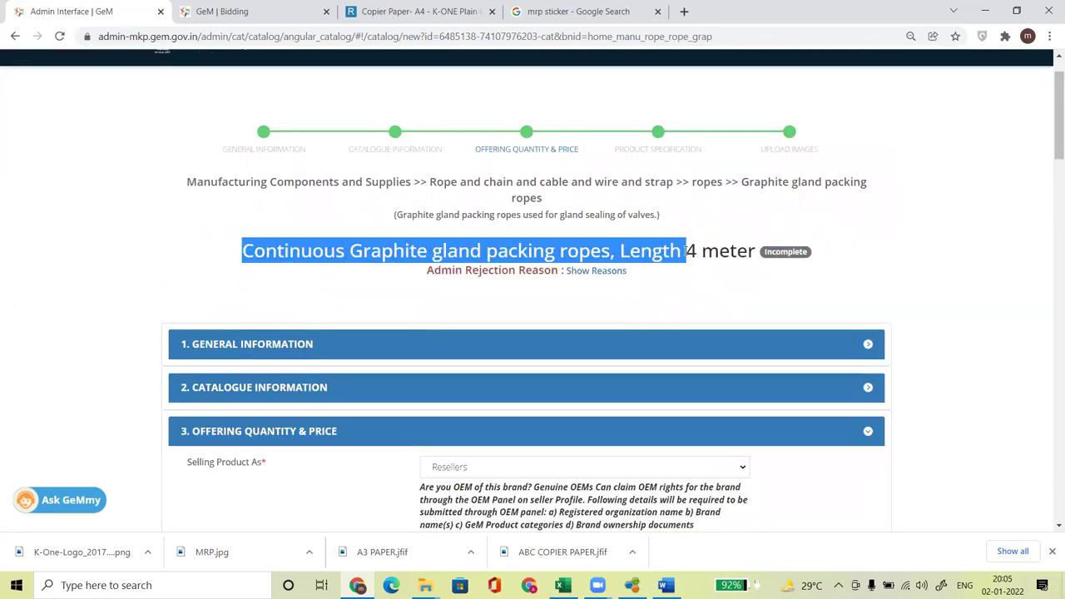
left_click_drag(1050, 133, 1051, 75)
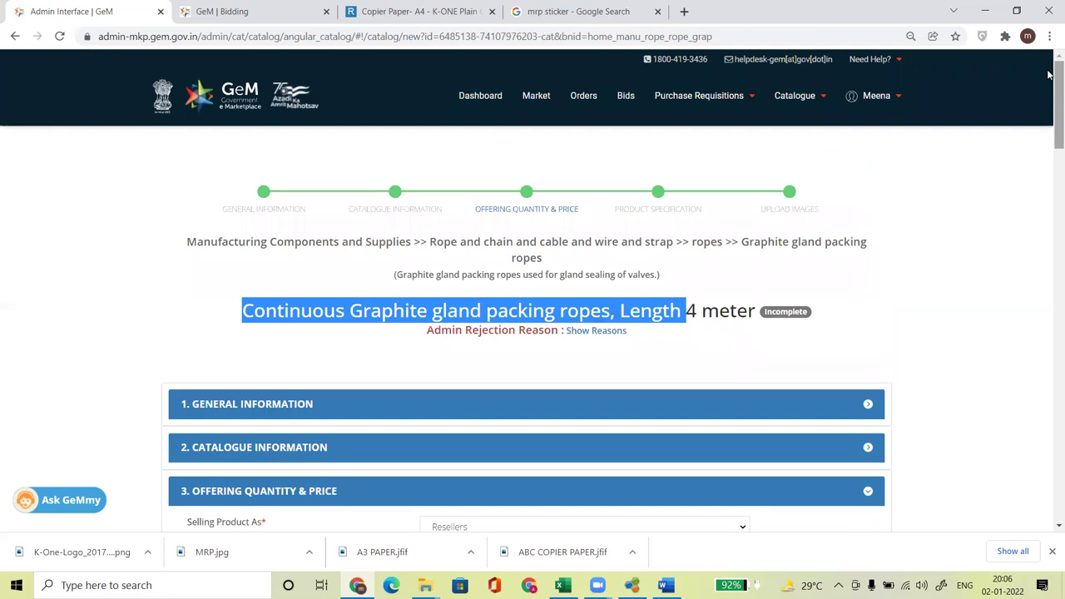
mouse_move(818, 99)
mouse_move(772, 123)
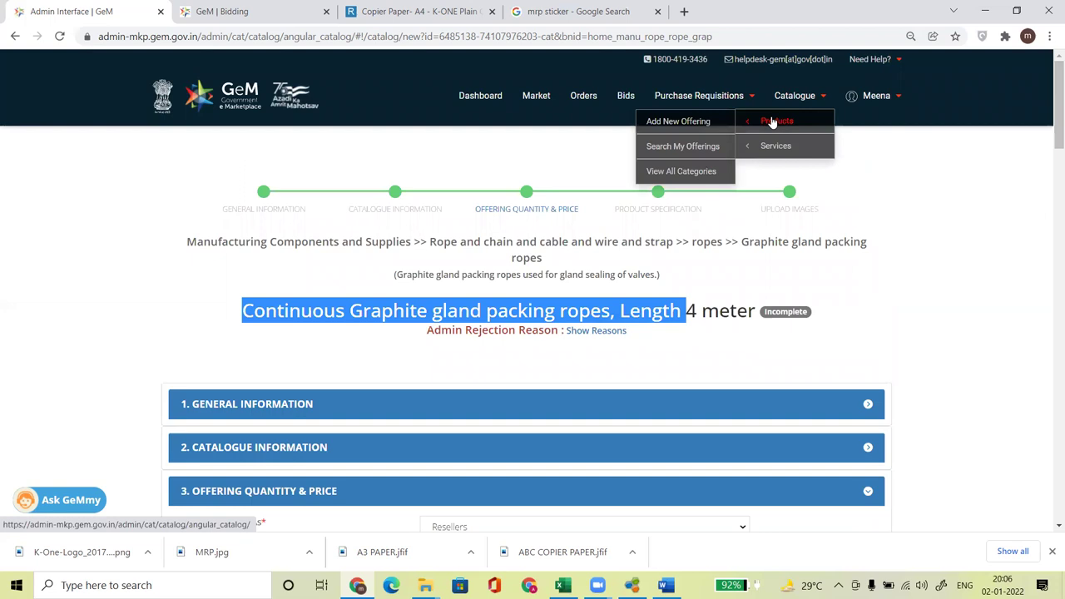
left_click(681, 147)
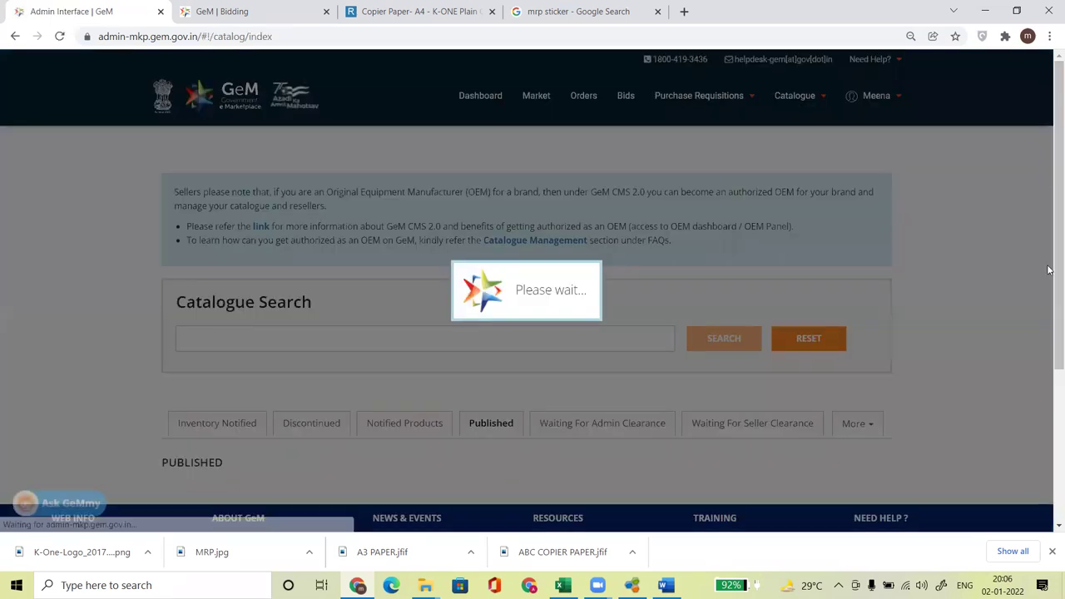
scroll(1049, 198, "down", 3)
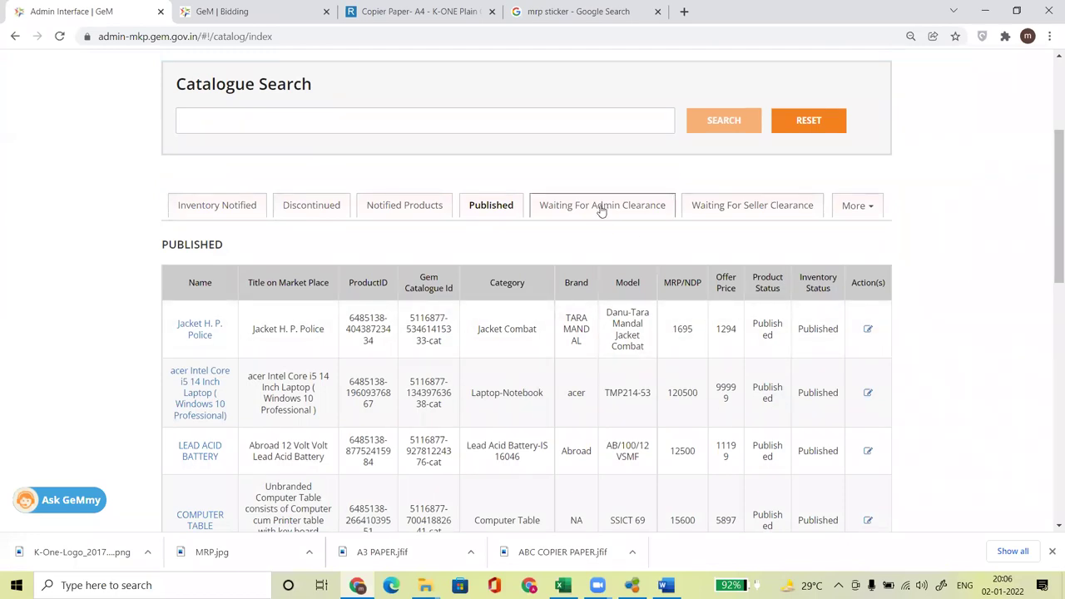
- Compare the Almirah's product and inventory status under Waiting For Admin Clearance and Inventory Notified
left_click(601, 210)
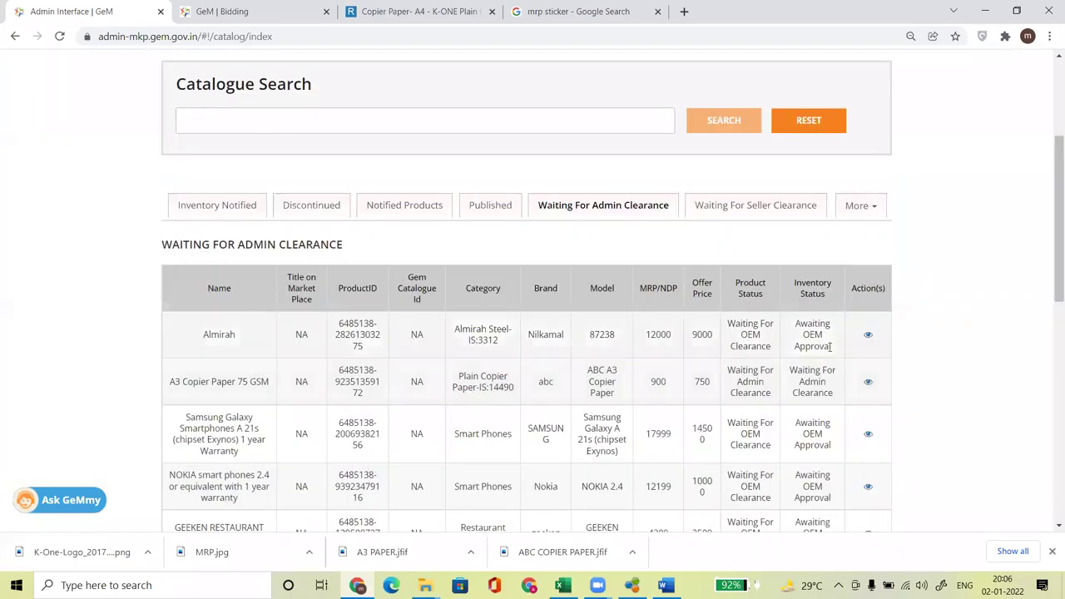
left_click_drag(830, 348, 724, 325)
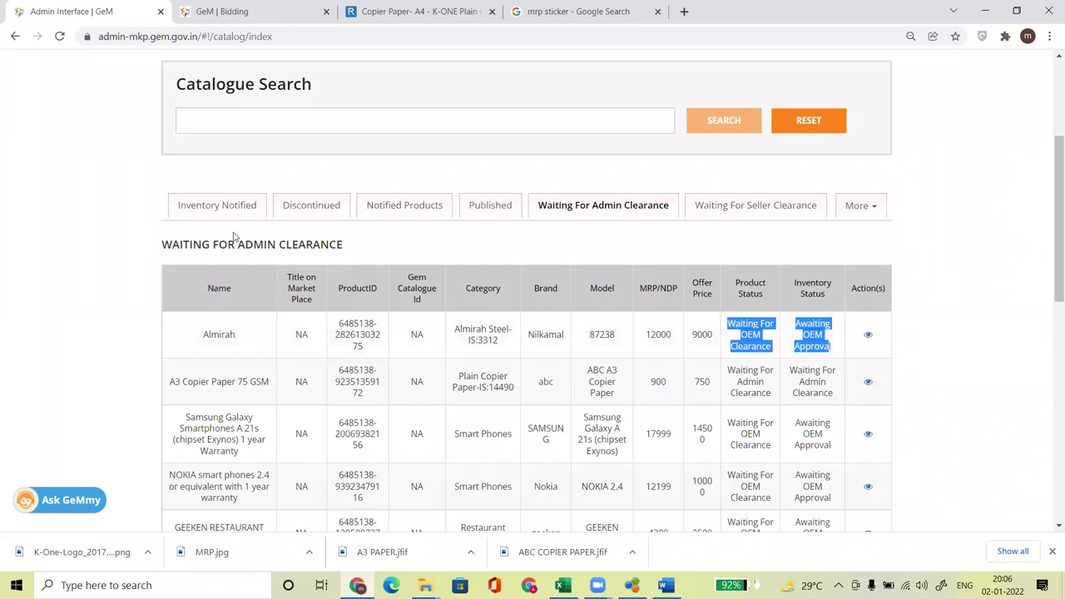
left_click(215, 208)
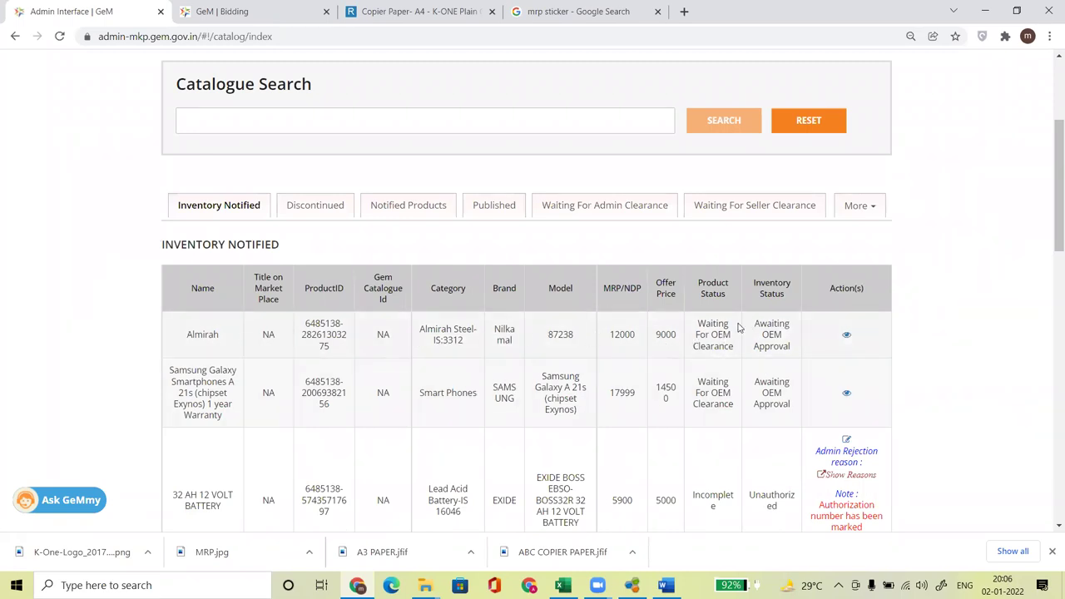
left_click_drag(700, 322, 736, 348)
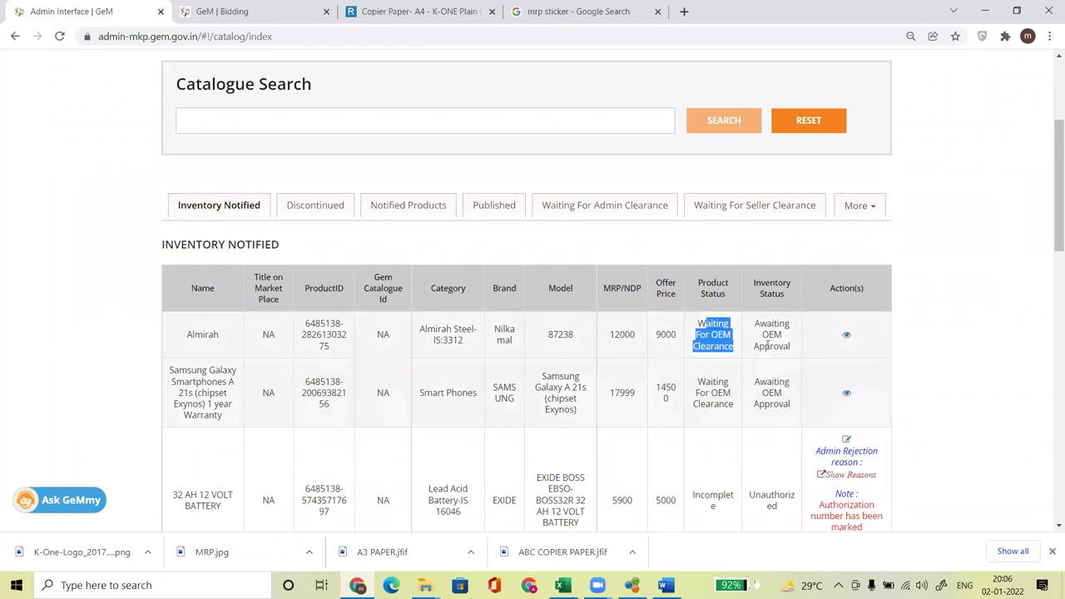
left_click(590, 213)
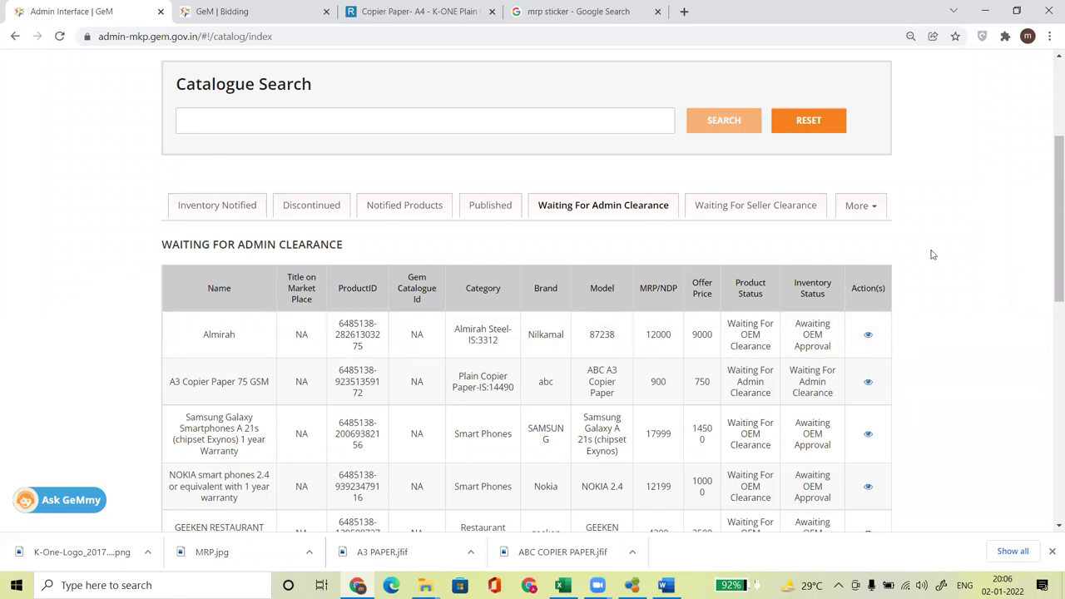
- Open the published Jacket H. P. Police product for editing and collapse its General Information and Catalogue Information sections
left_click(497, 208)
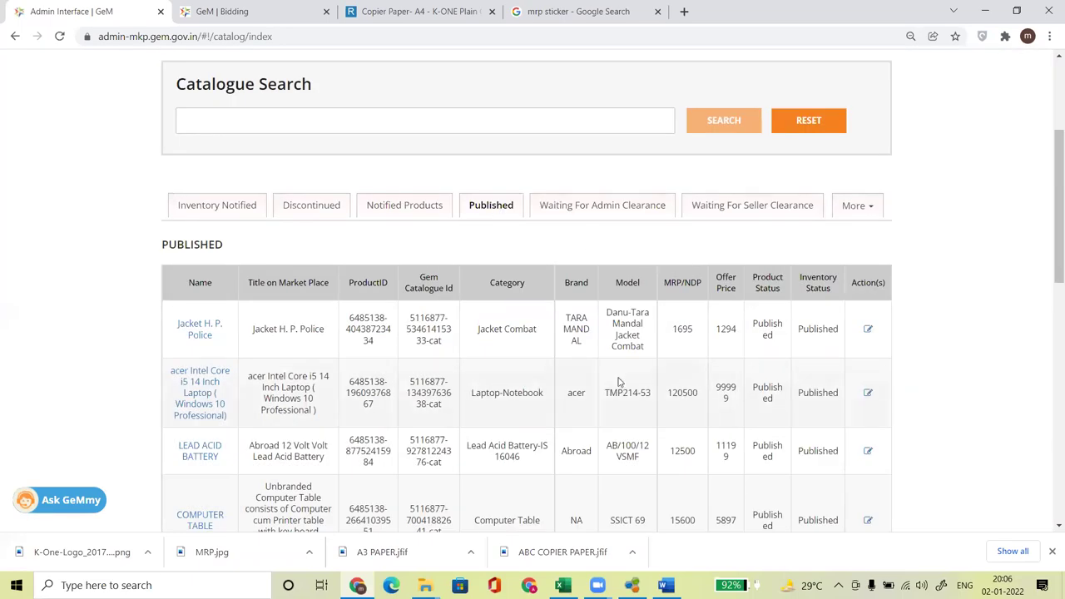
left_click_drag(220, 341, 157, 326)
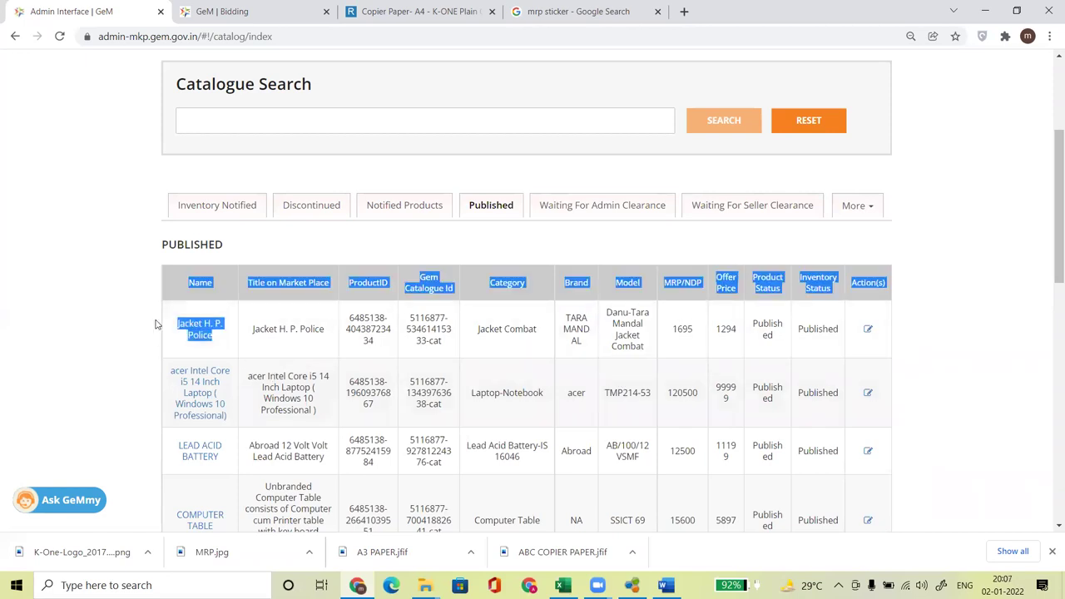
left_click(963, 341)
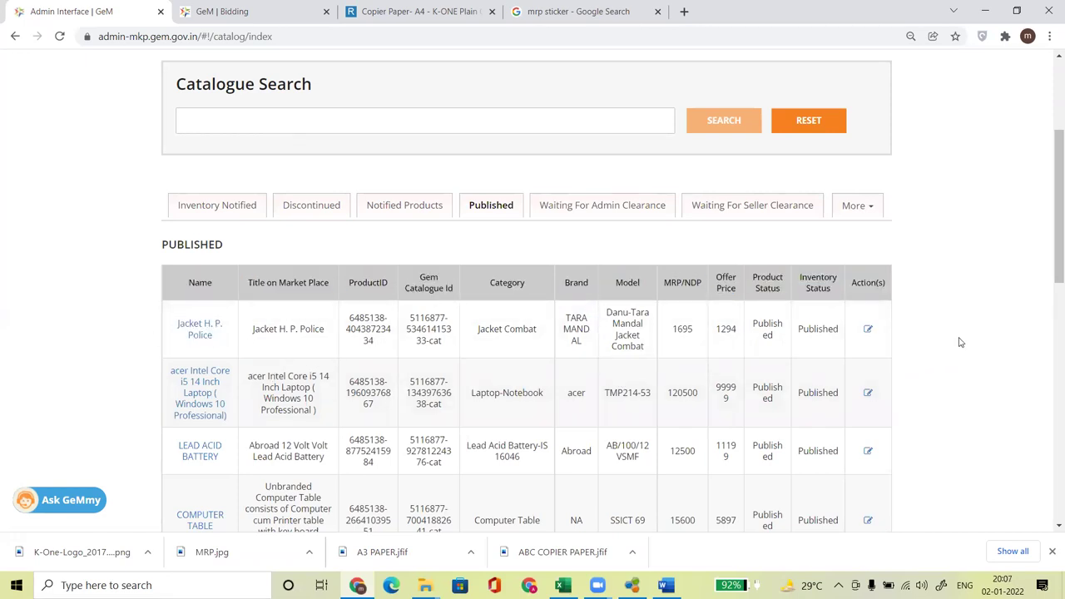
left_click(870, 328)
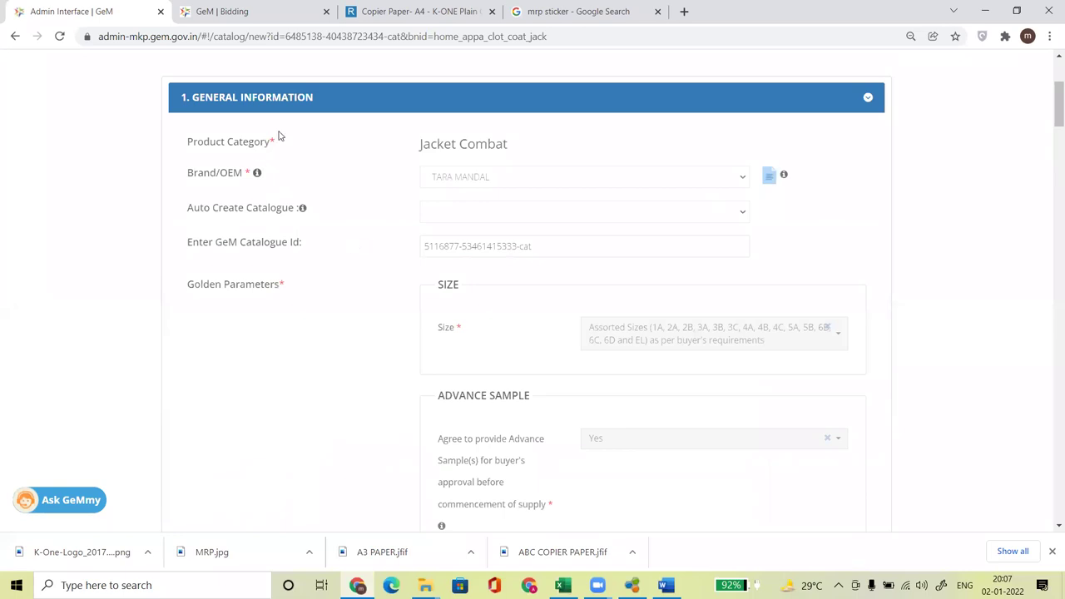
left_click(868, 98)
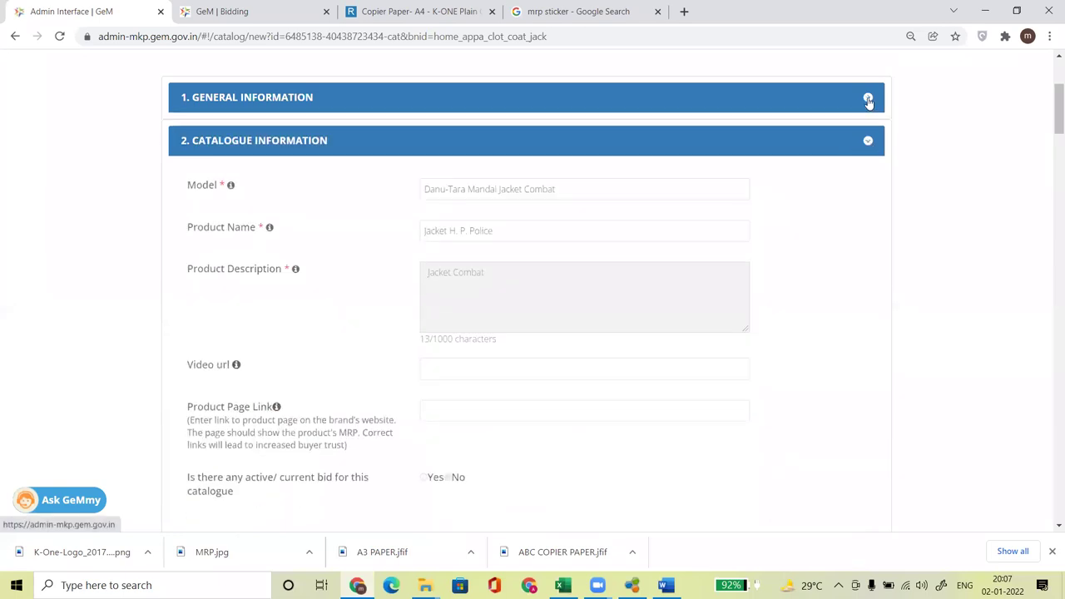
left_click(869, 141)
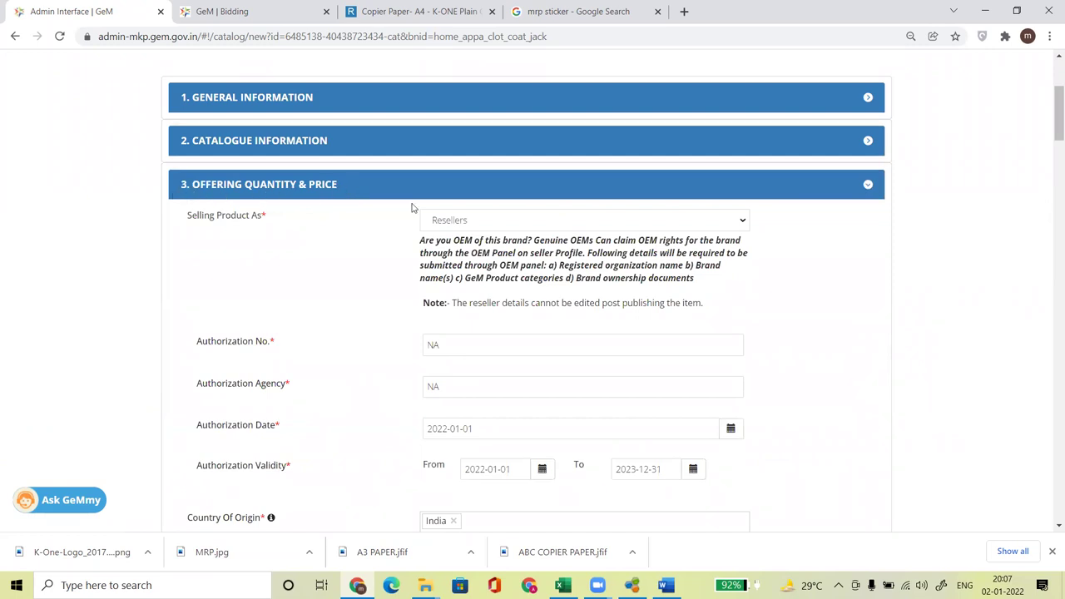
- Set the jacket's offer price including tax and duties to 1300 INR
scroll(443, 179, "down", 3)
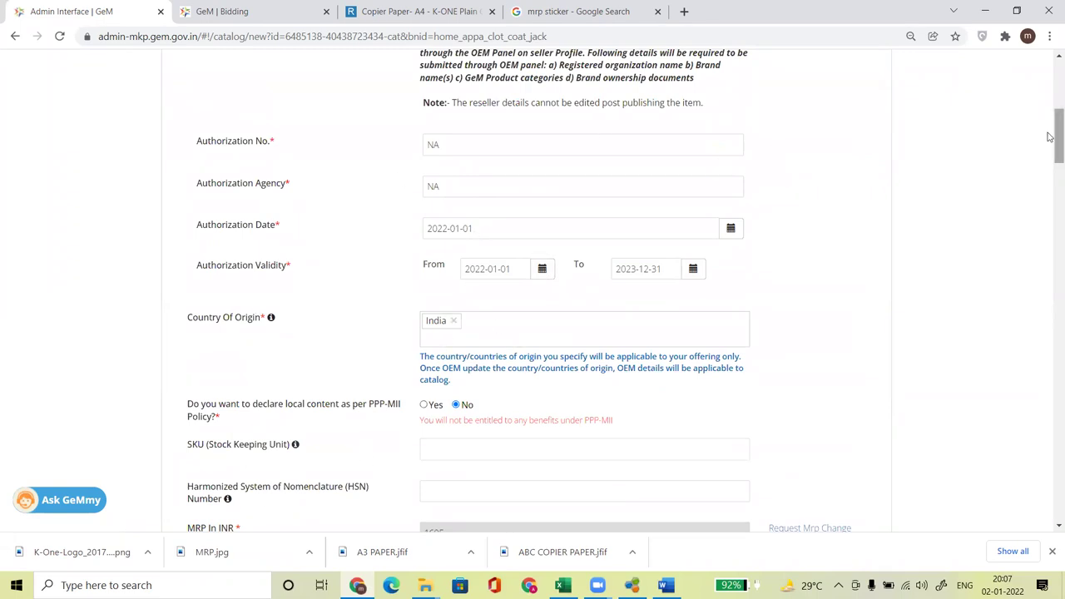
scroll(1051, 146, "down", 1)
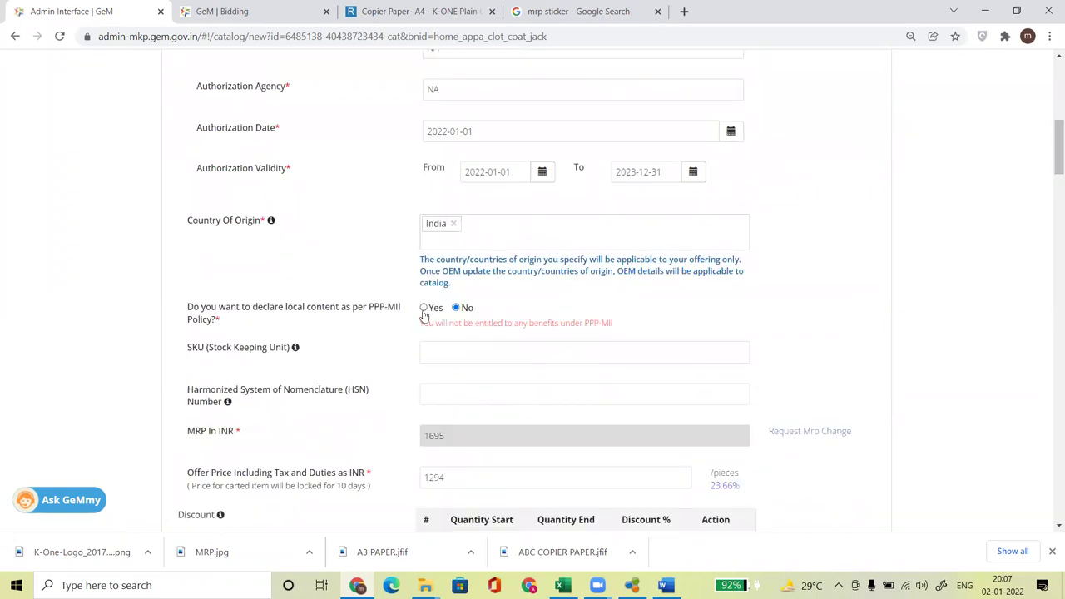
left_click(1050, 190)
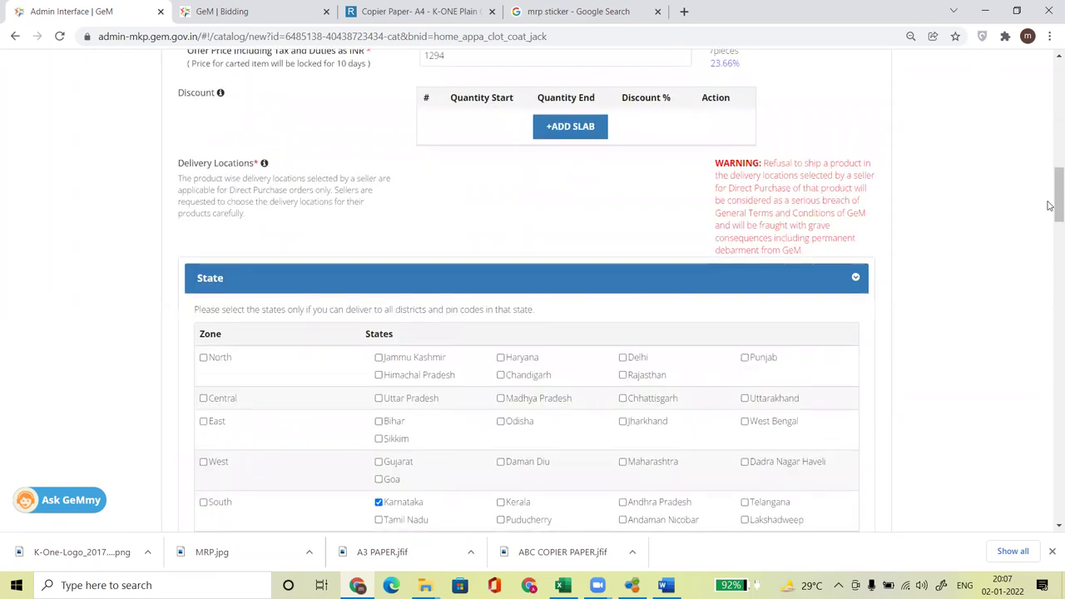
scroll(1050, 204, "up", 4)
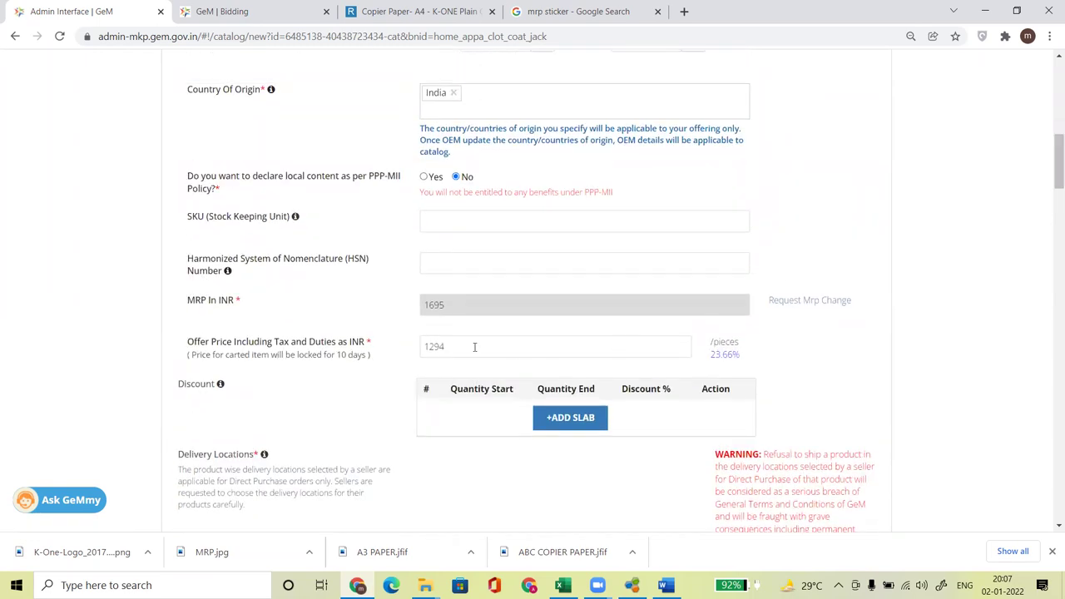
left_click_drag(475, 349, 394, 353)
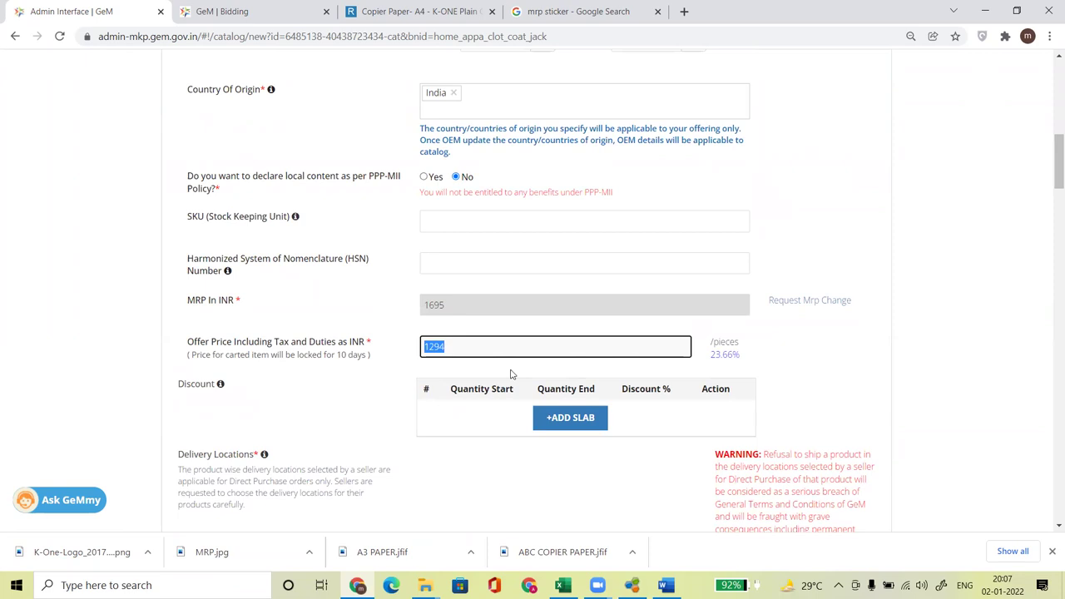
type("1300")
left_click(803, 399)
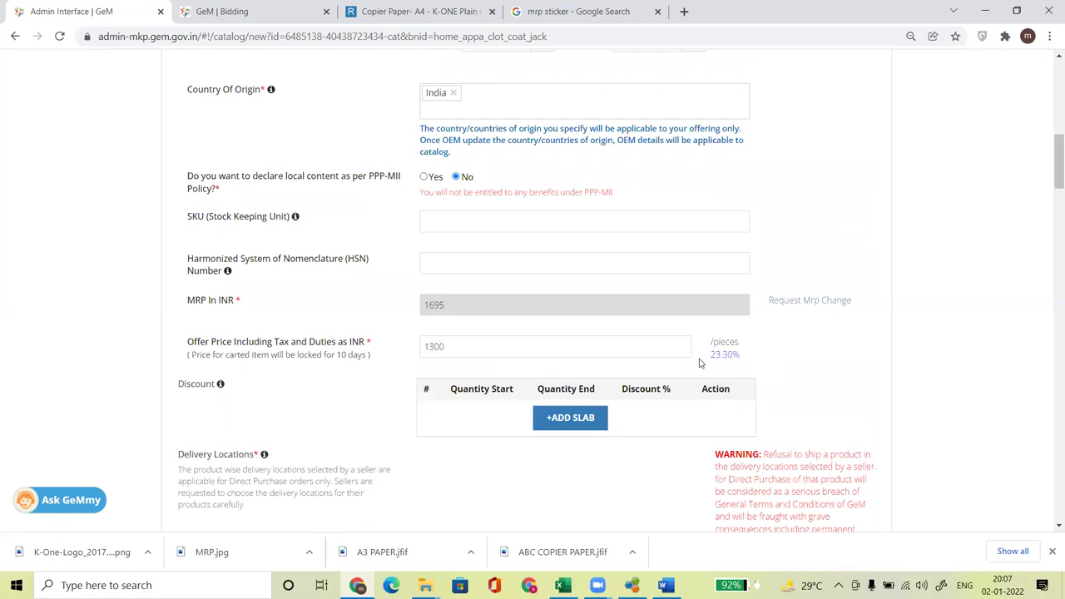
- Change the jacket's offer price including tax and duties to 1350 INR
left_click_drag(571, 351, 436, 347)
type("50")
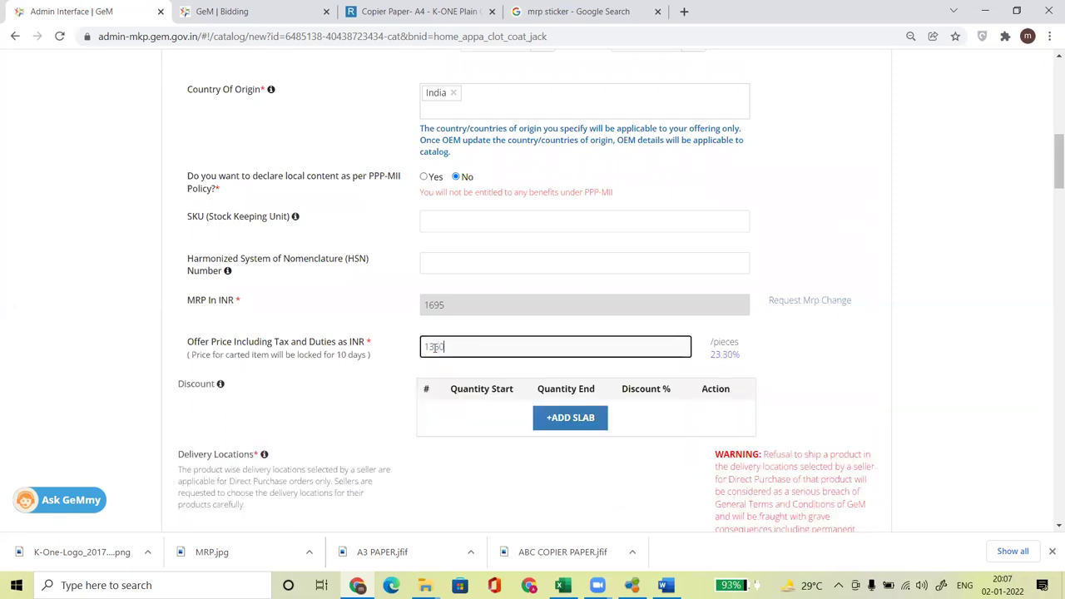
left_click(829, 358)
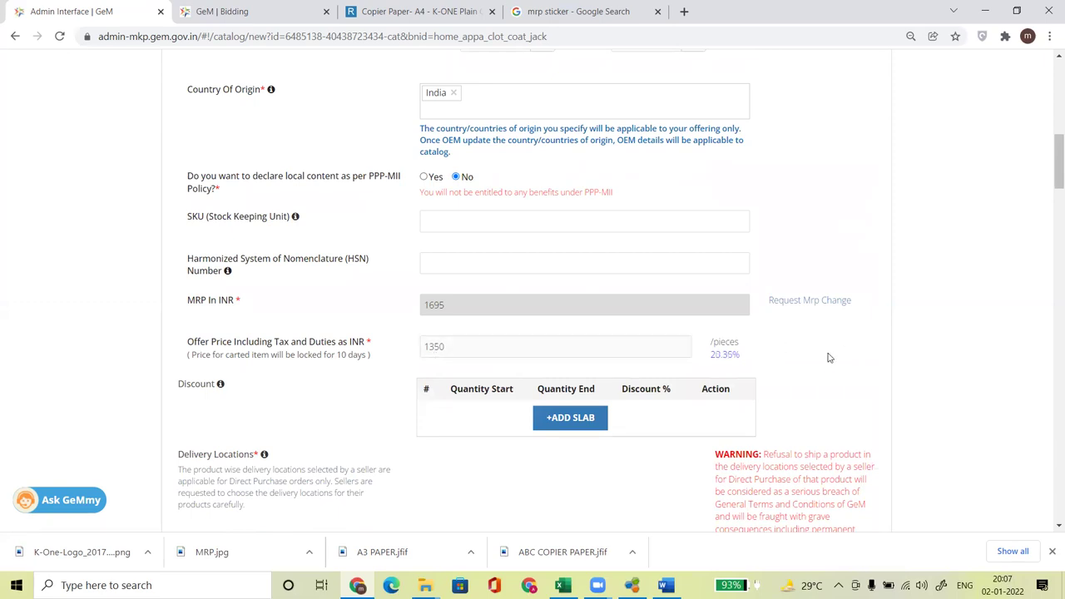
- Deselect Karnataka from the states in the jacket's delivery locations
scroll(1050, 200, "down", 1)
scroll(1049, 200, "down", 5)
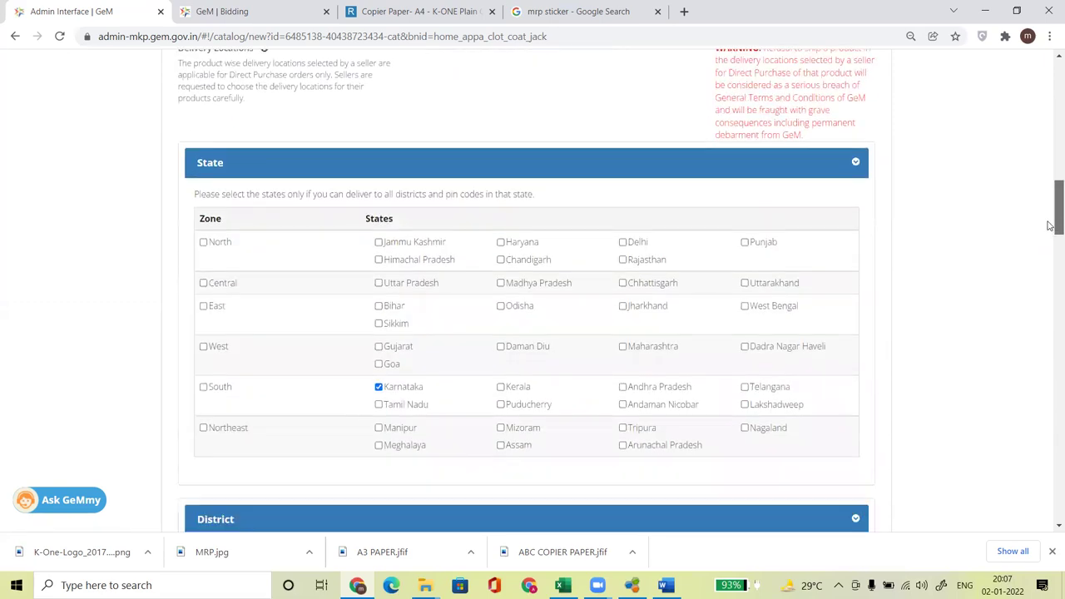
left_click(380, 353)
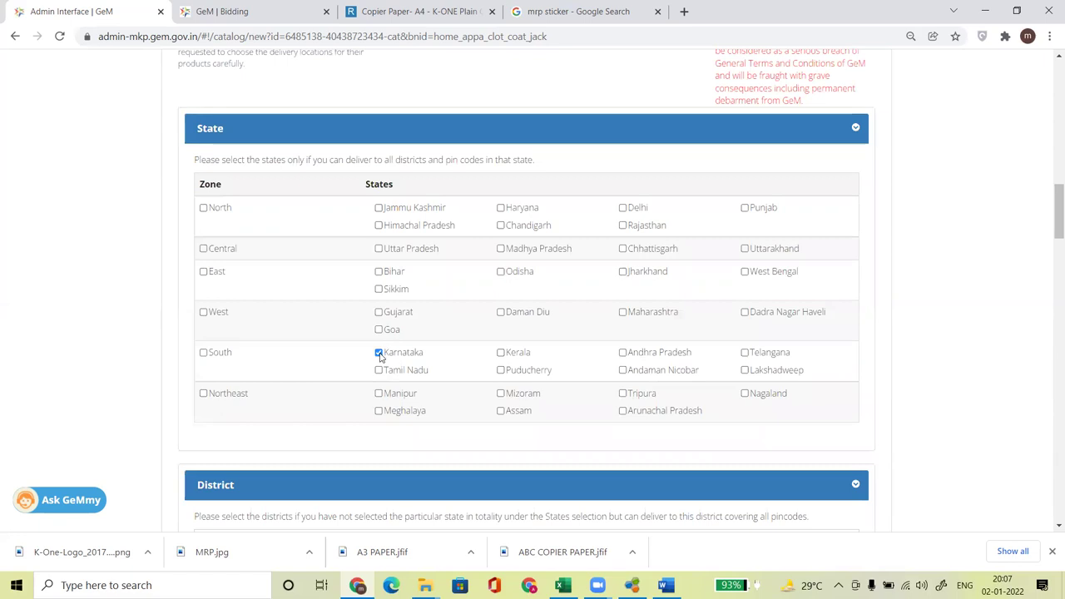
scroll(1050, 205, "down", 3)
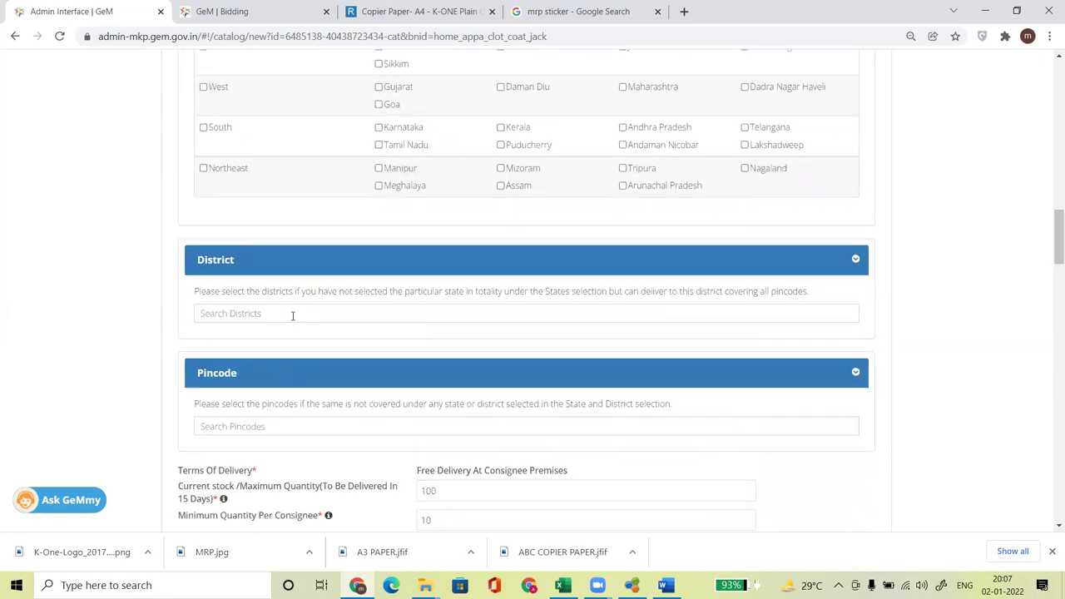
- Add the Pune, Maharashtra district to the jacket's delivery locations
left_click(293, 316)
type("pune")
left_click(272, 335)
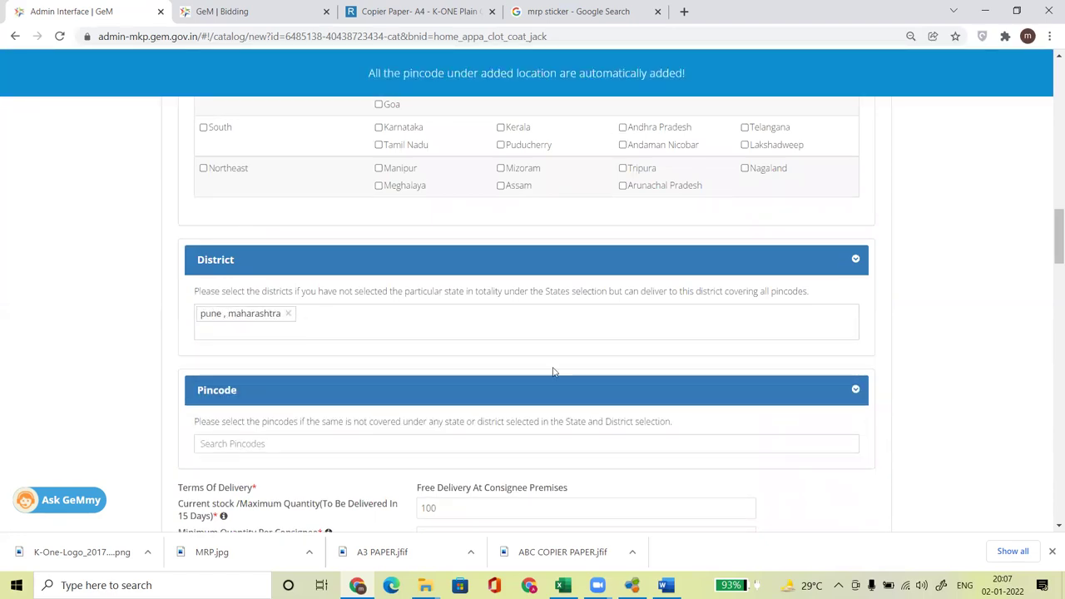
- Re-enter the jacket's current stock as 100 and set its minimum quantity per consignee to 50
scroll(1056, 242, "down", 3)
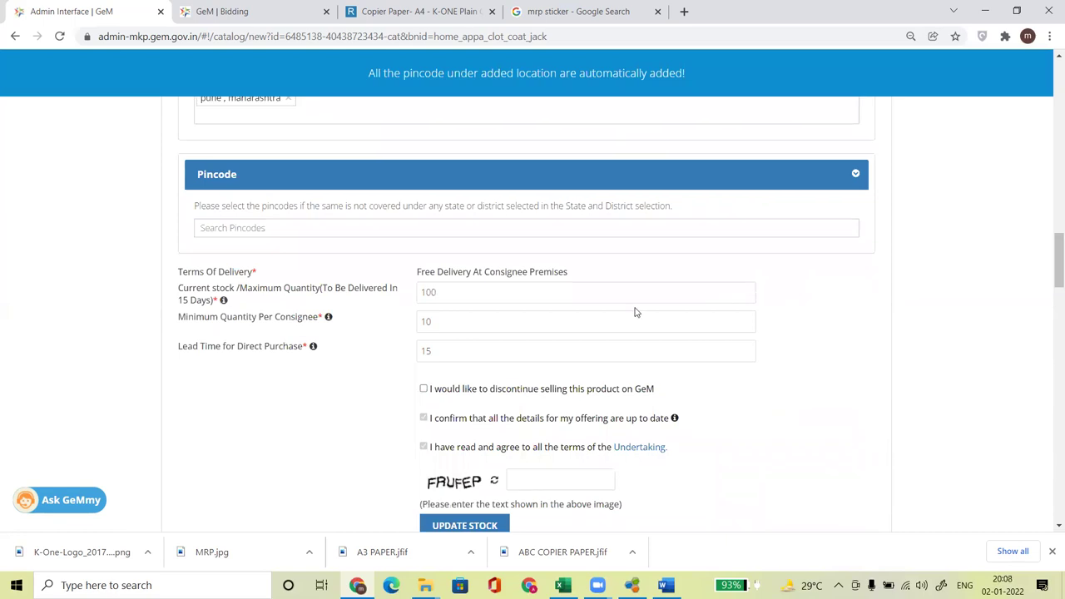
double_click(441, 296)
type("100")
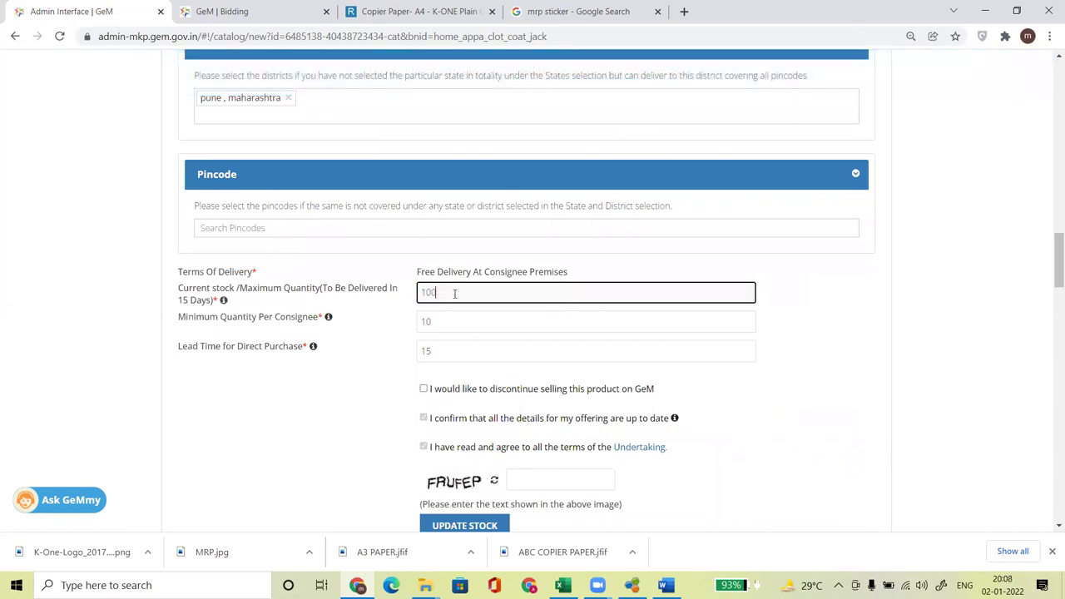
left_click_drag(441, 325, 405, 322)
type("50")
left_click(613, 338)
- Change the jacket's current stock to 60
left_click_drag(453, 292, 418, 298)
type("7")
key("BackSpace")
type("60")
left_click(791, 393)
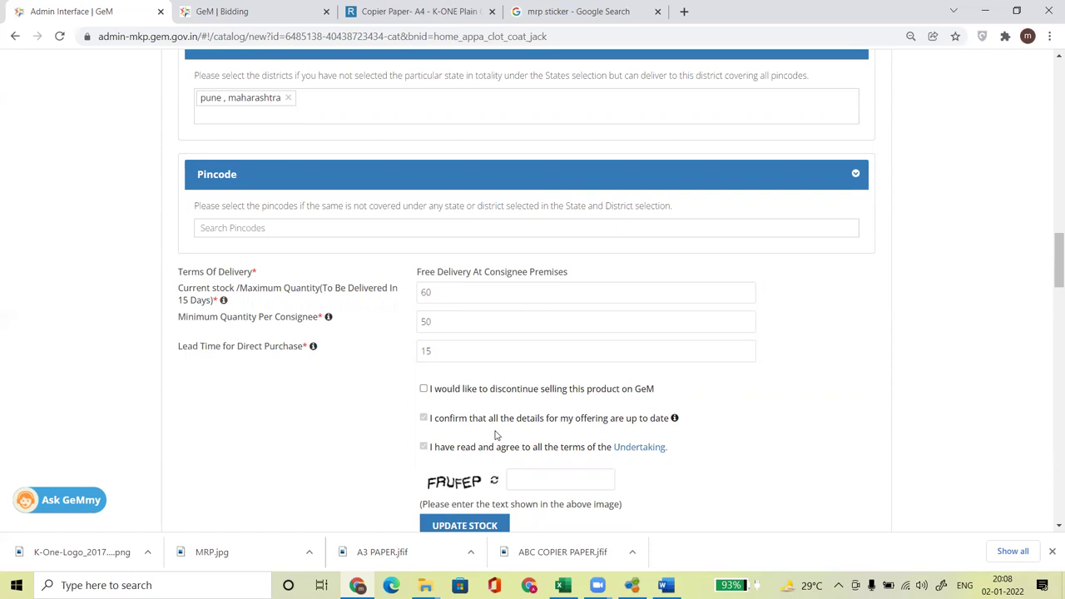
- Enter the captcha text and submit the jacket's stock update
left_click(542, 478)
type("FRUF")
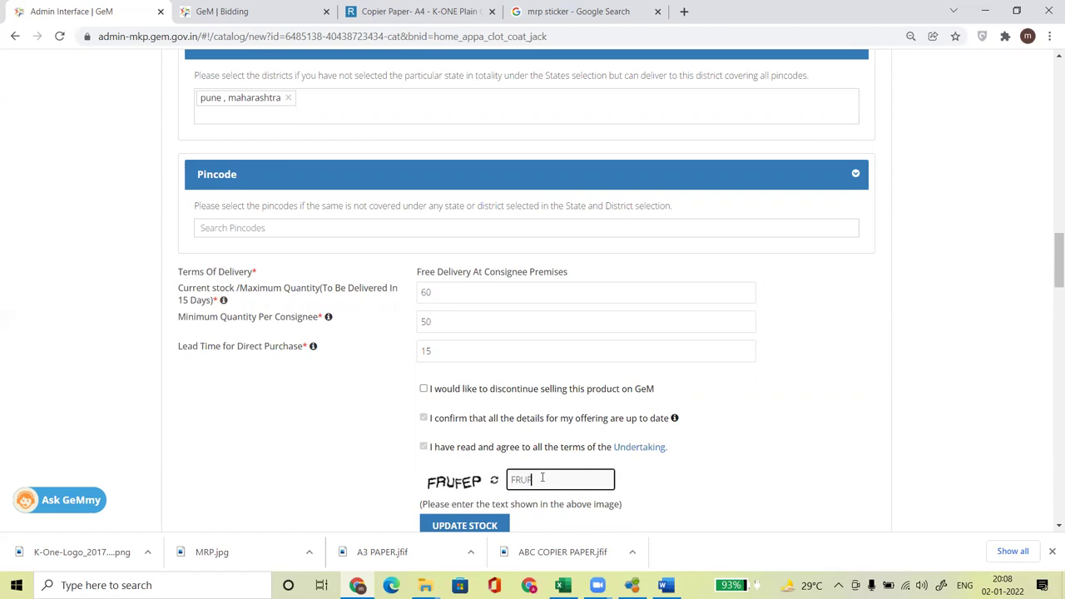
type("EP")
left_click_drag(1050, 254, 1001, 278)
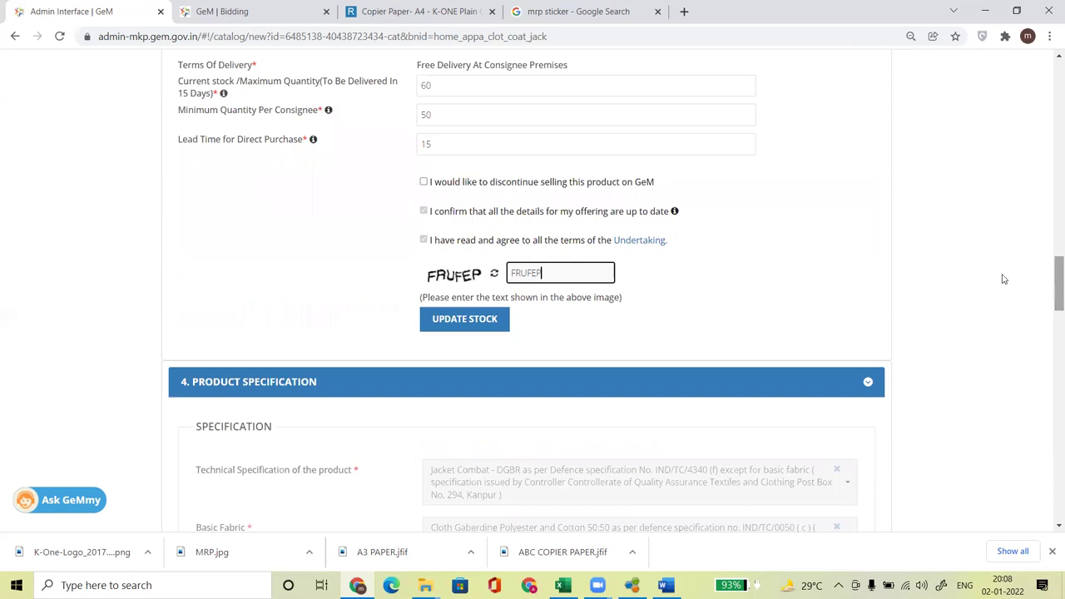
left_click(461, 325)
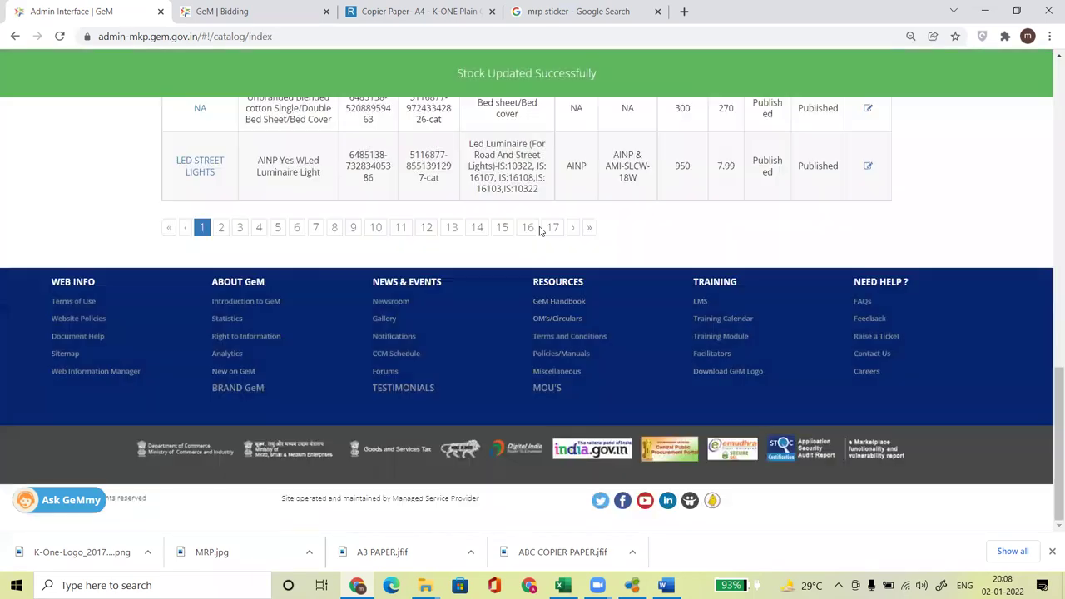
- Check the jacket's offer price in the published products list
left_click_drag(1051, 423, 1050, 201)
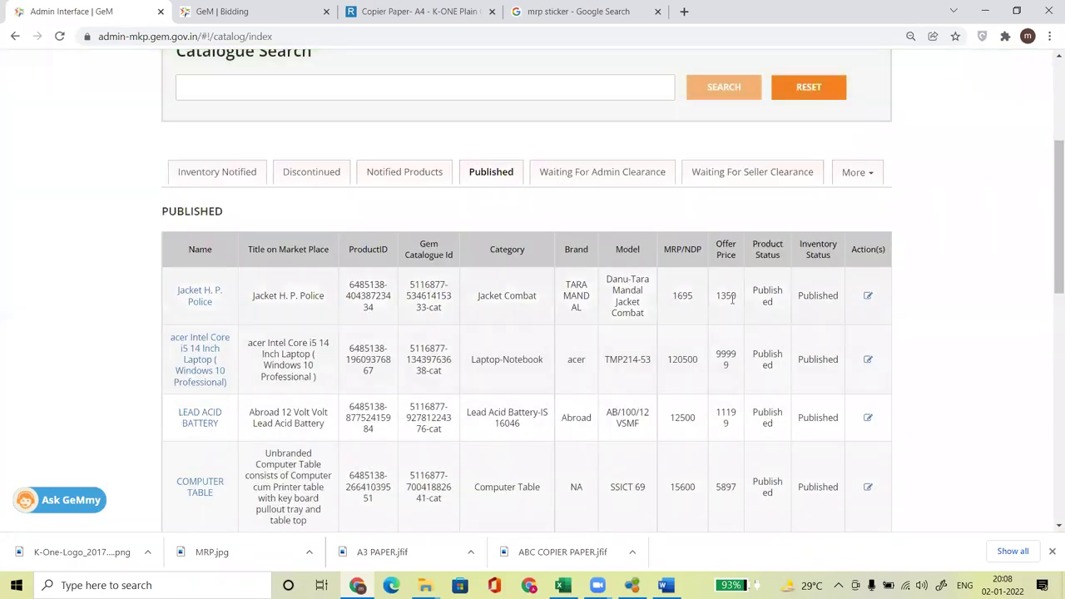
left_click_drag(737, 295, 704, 299)
left_click(956, 335)
- Reopen the jacket for editing, and select and clear the option to discontinue selling it on GeM
left_click(871, 297)
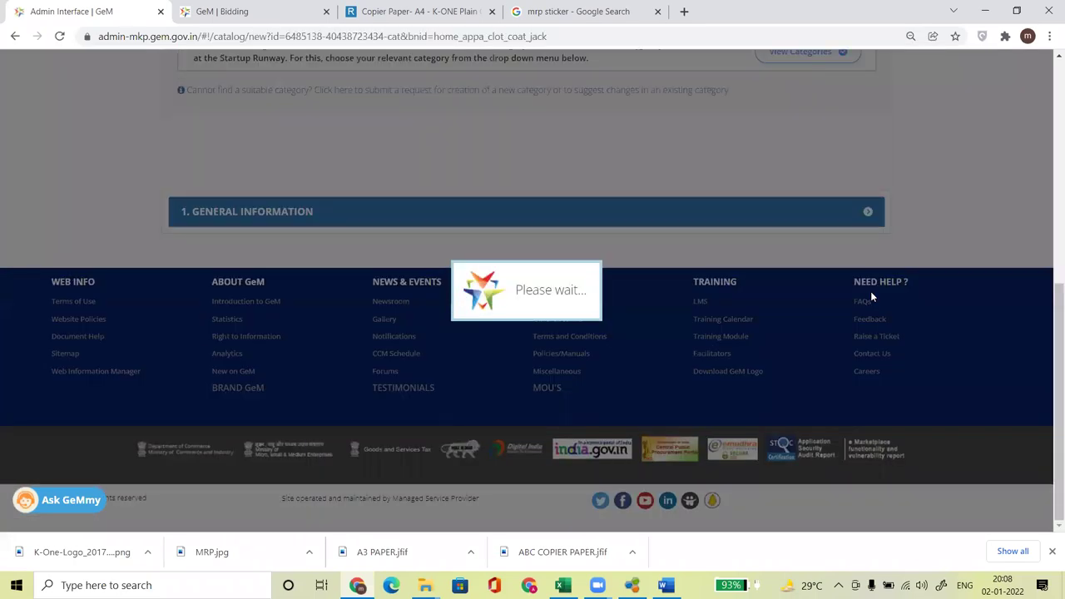
scroll(872, 297, "up", 5)
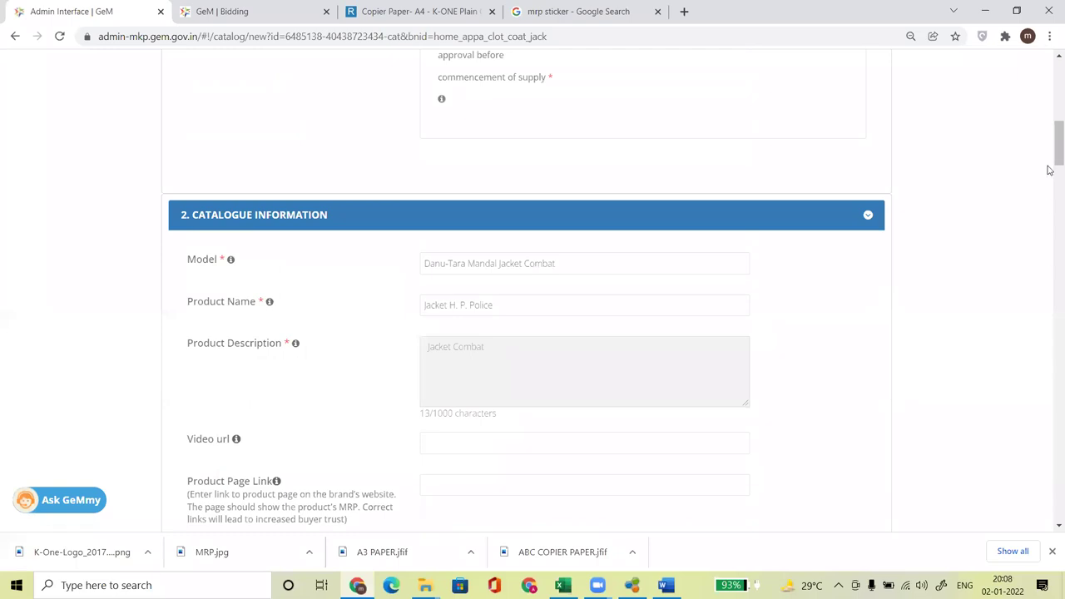
left_click_drag(1053, 147, 947, 312)
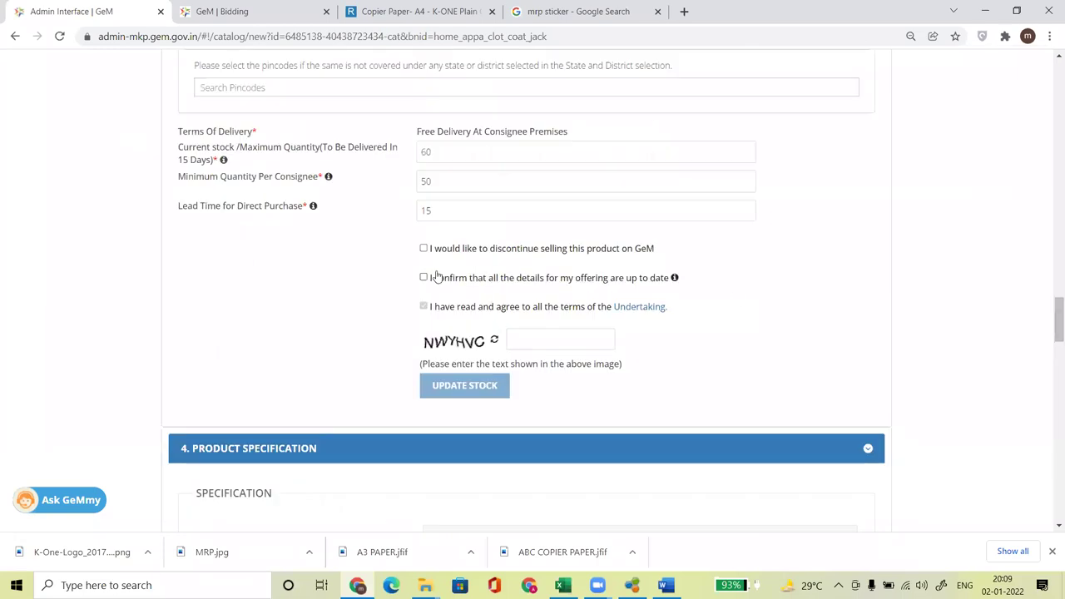
left_click(424, 249)
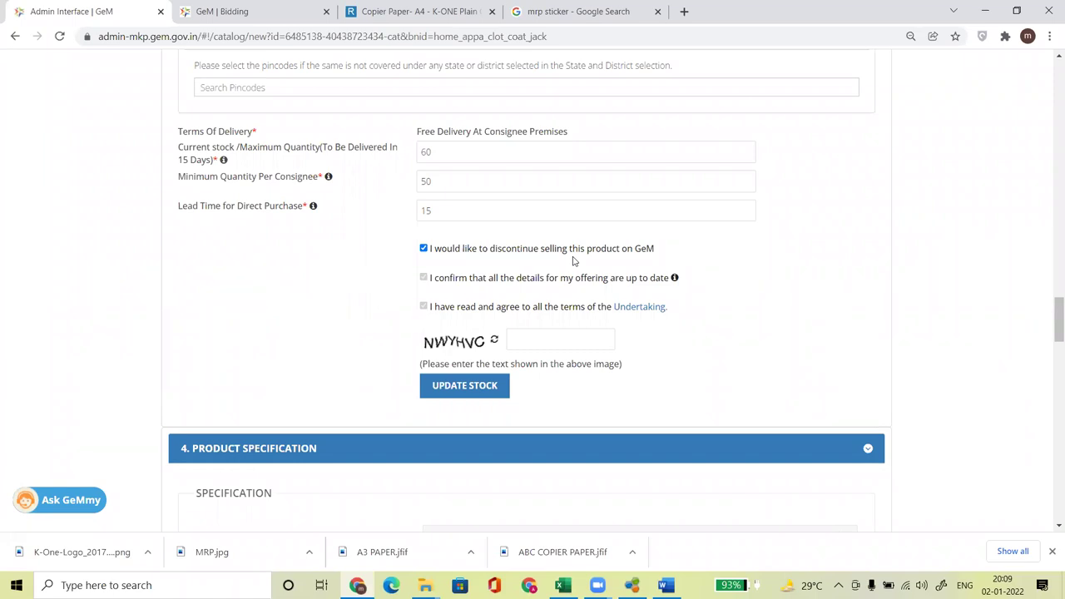
left_click(424, 248)
left_click(544, 338)
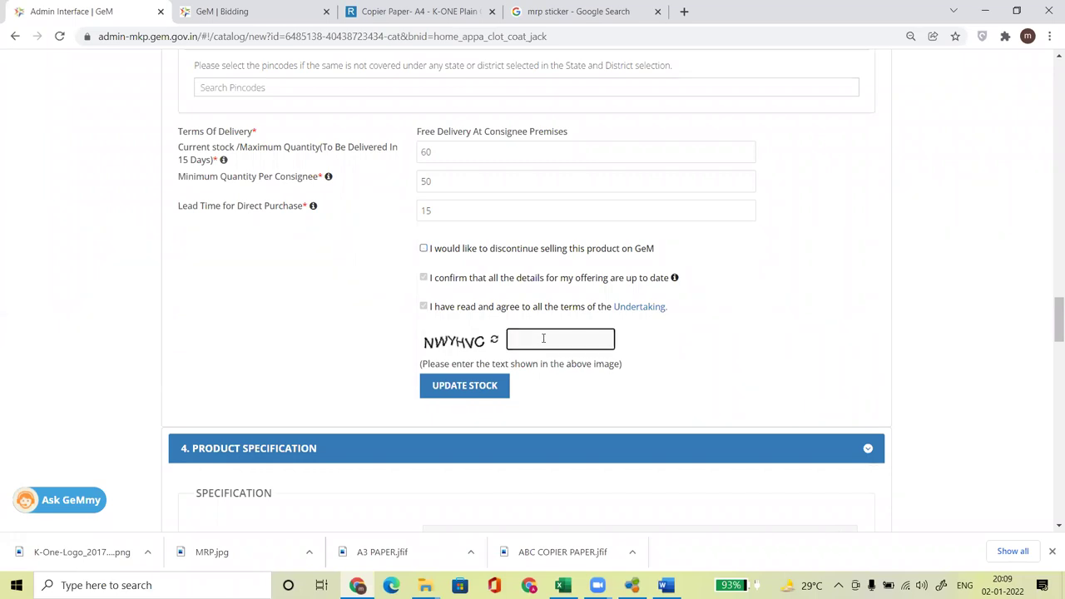
- Set both the jacket's current stock and its minimum quantity per consignee to 0
left_click_drag(437, 151, 390, 162)
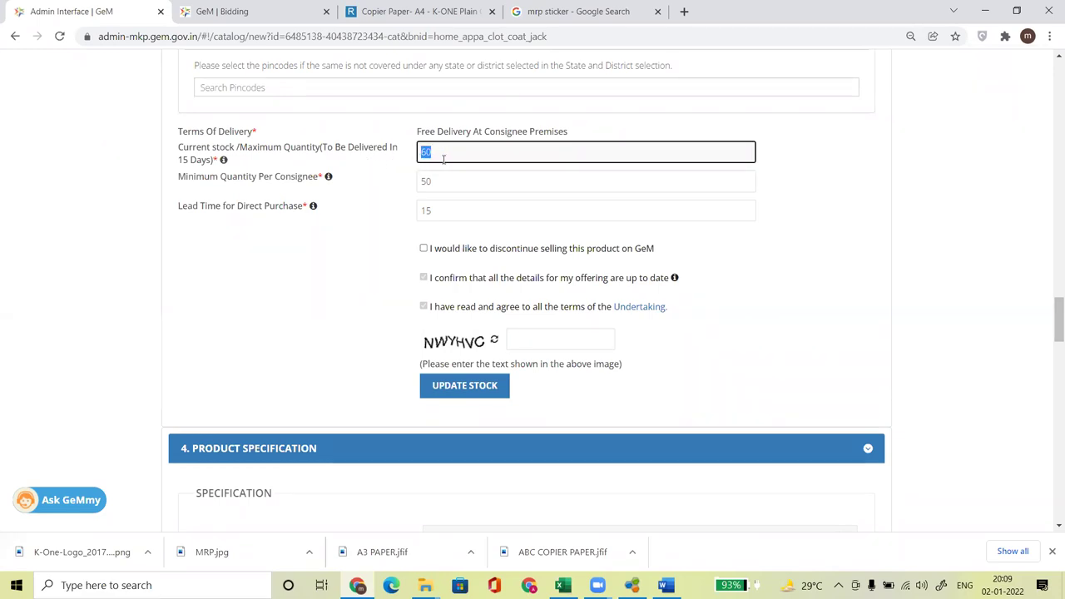
type("0")
left_click_drag(446, 182, 397, 191)
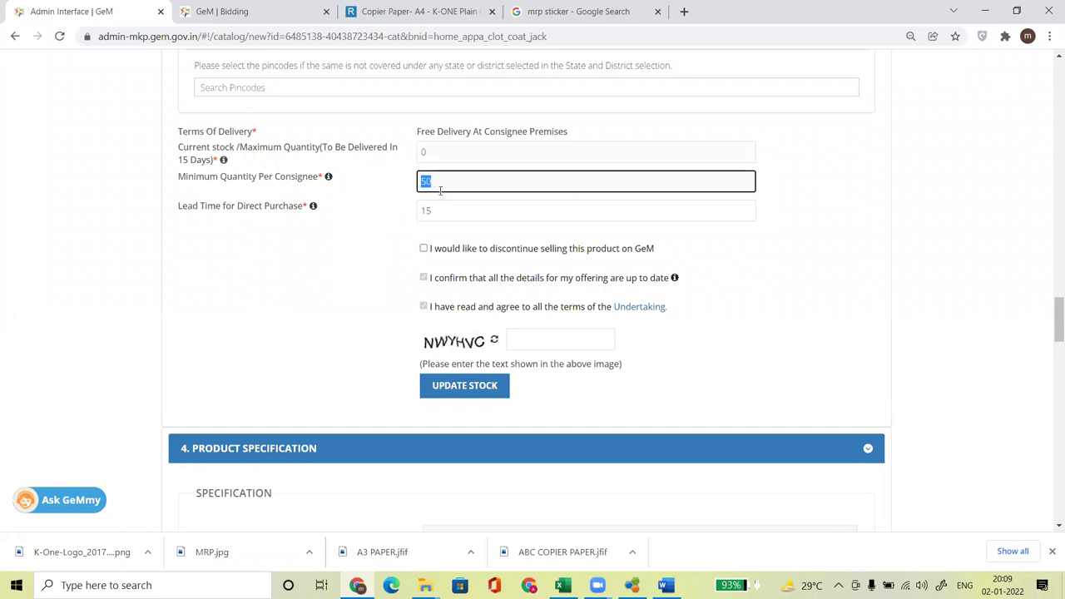
type("0")
left_click(442, 210)
- Enter the captcha text and try to submit the stock update with both quantities at 0
left_click(529, 338)
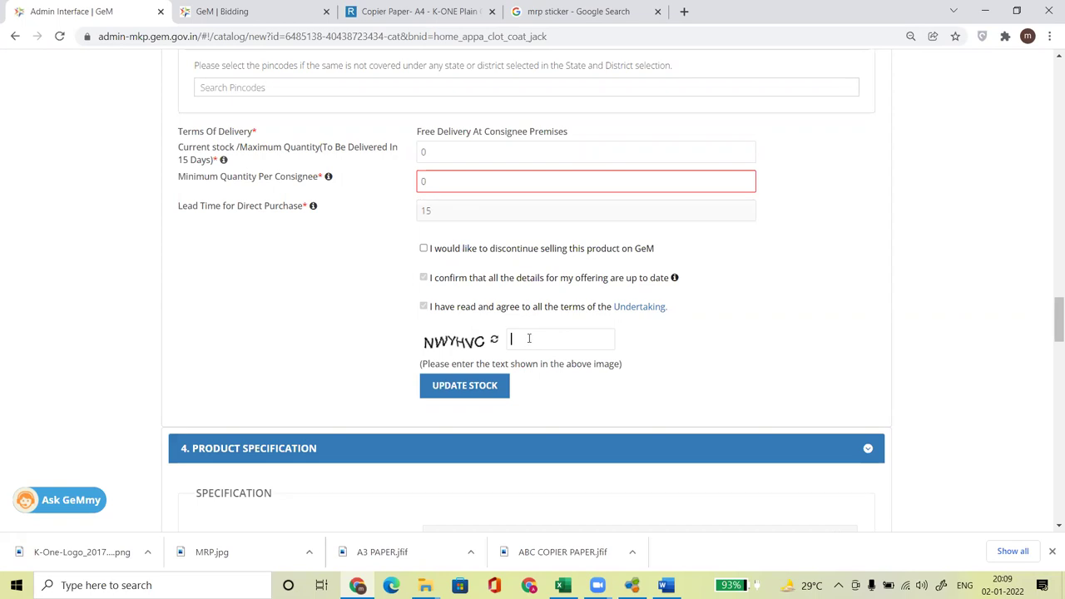
type("NW")
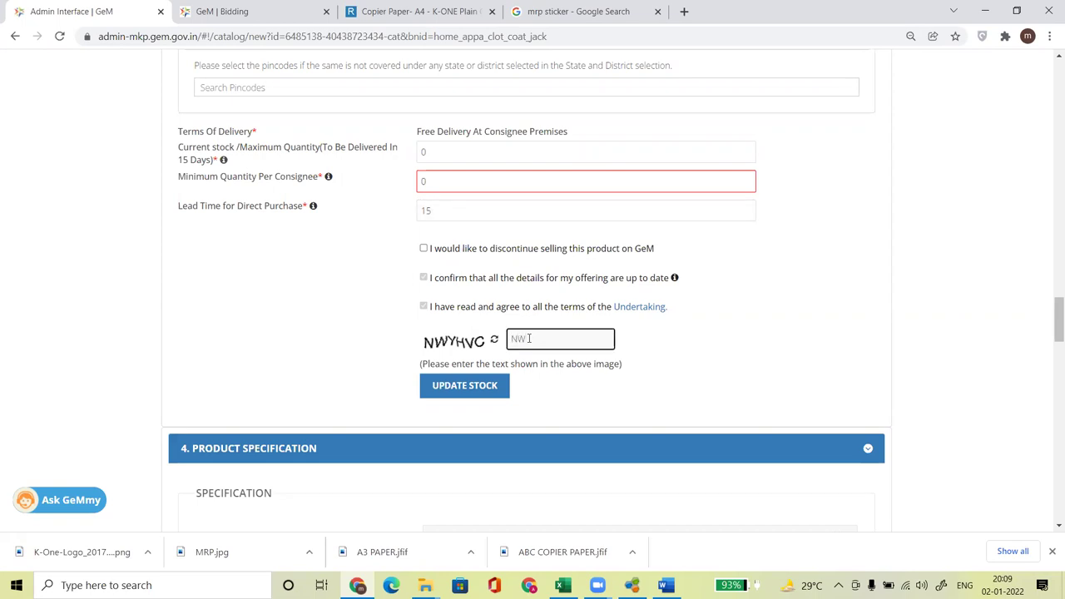
type("YHVC")
left_click(458, 385)
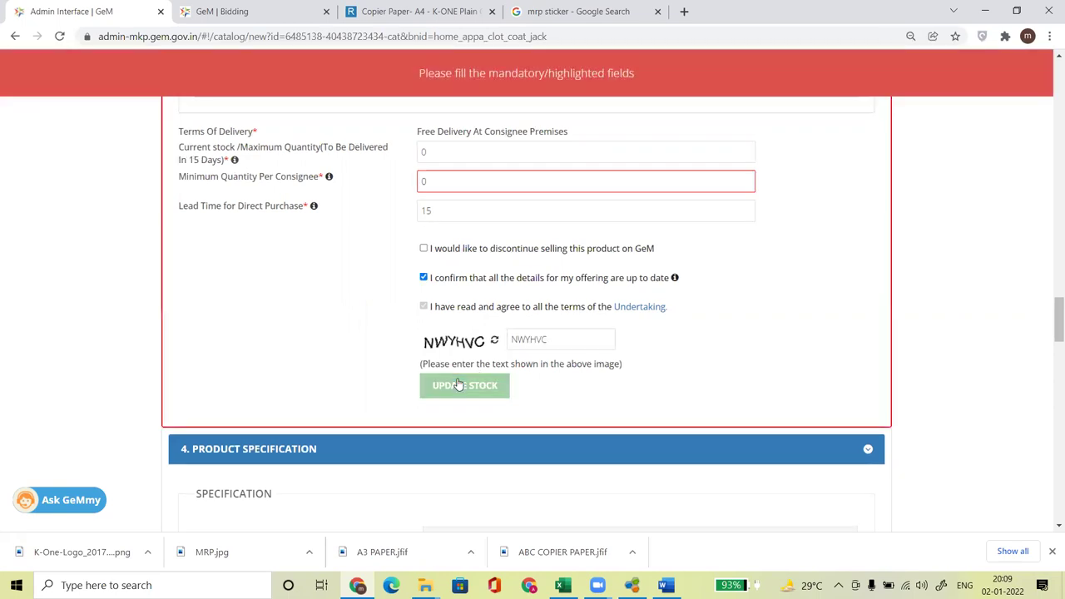
- Set the jacket's minimum quantity per consignee to 1 and submit the stock update
left_click(442, 181)
key("BackSpace")
type("1")
left_click(450, 386)
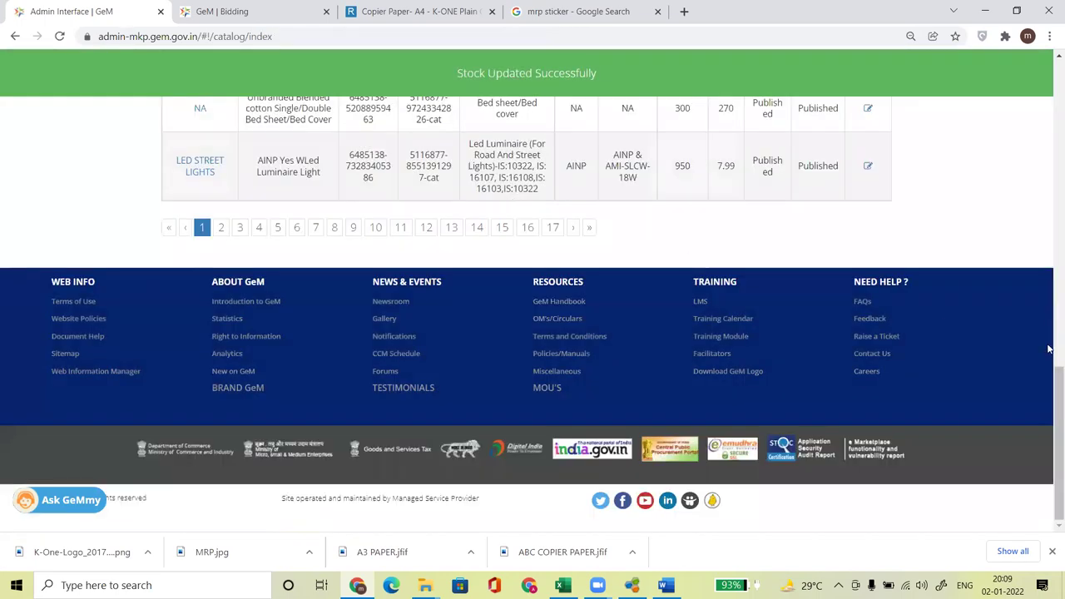
- Show the list of discontinued products in the catalogue
left_click_drag(1054, 392, 1039, 173)
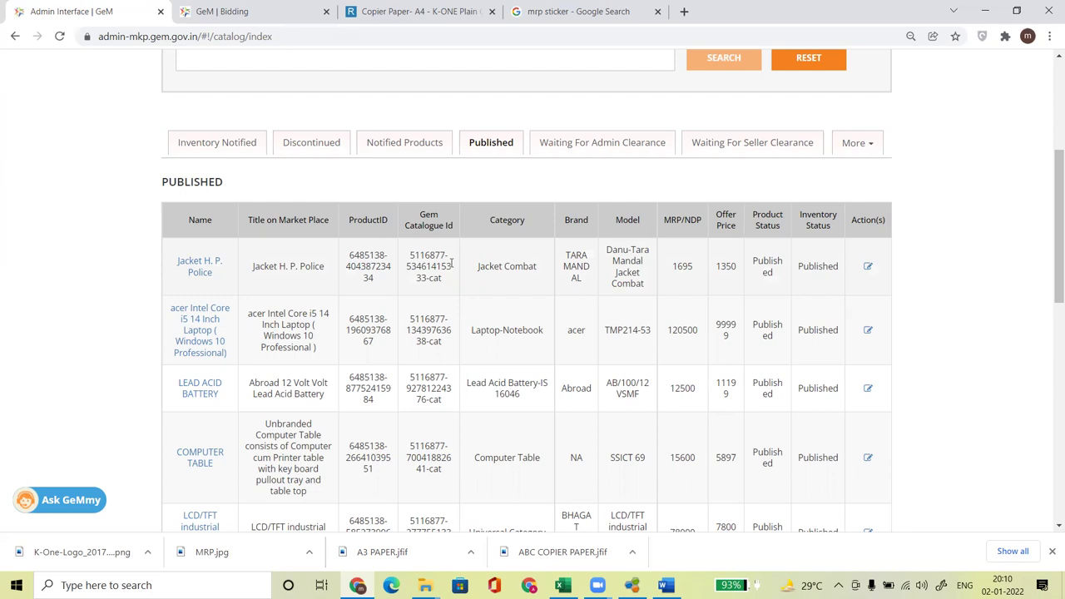
left_click(313, 142)
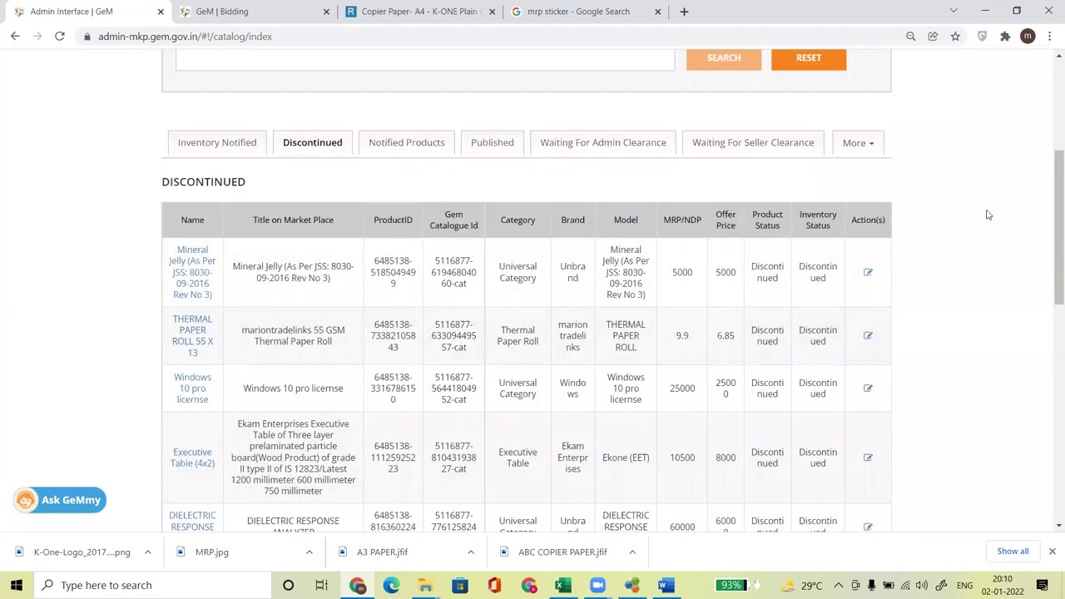
left_click_drag(1052, 174, 1039, 156)
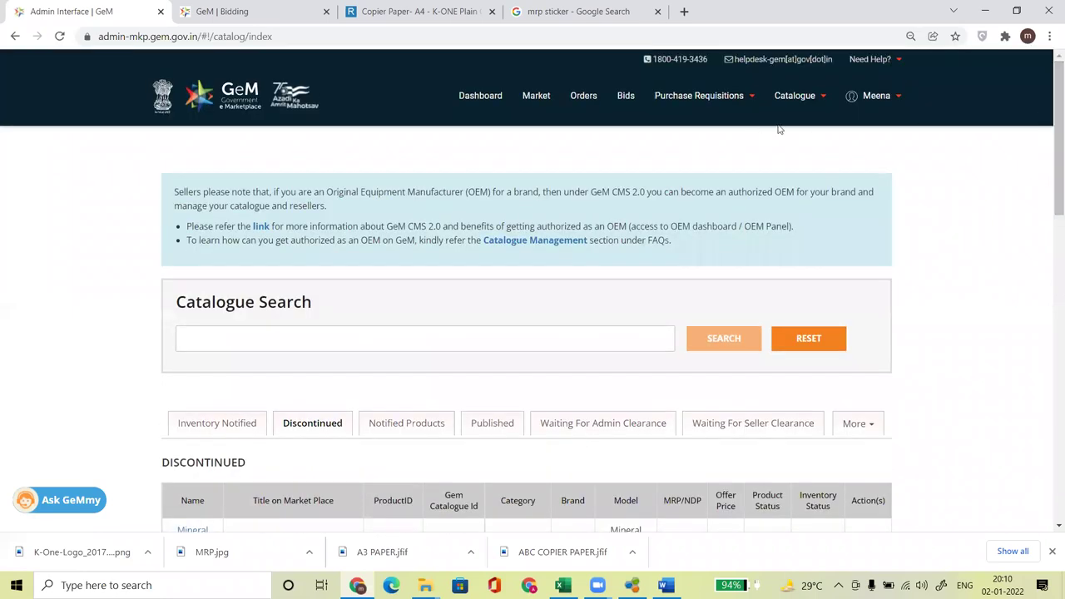
left_click(795, 99)
mouse_move(779, 121)
left_click(545, 153)
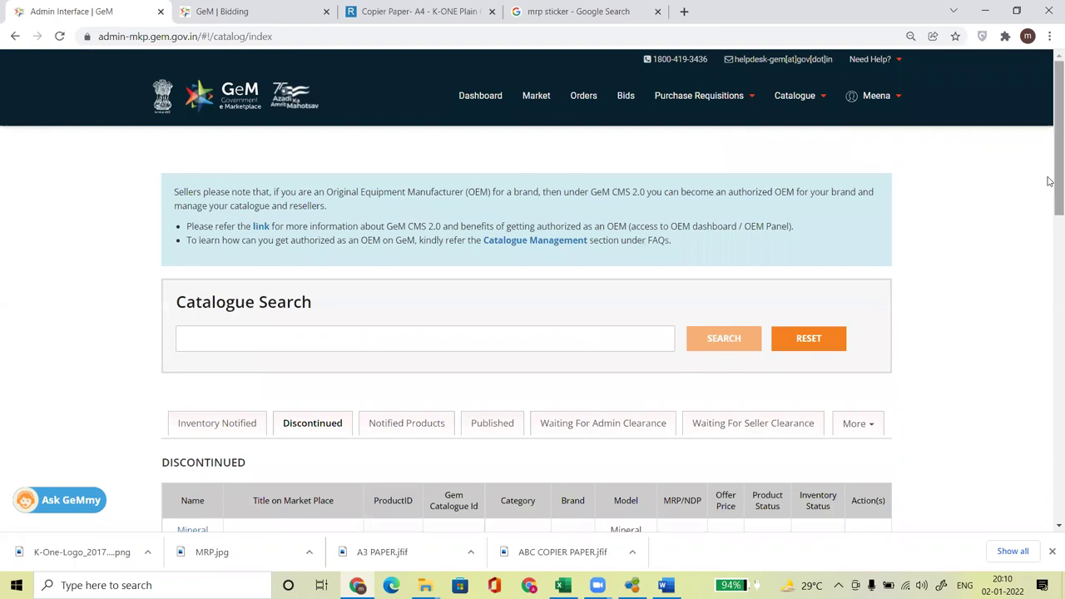
- List the draft products and open the e-copy Plain Copier Paper-IS:14490 draft for editing
left_click_drag(1051, 157, 946, 241)
left_click(861, 208)
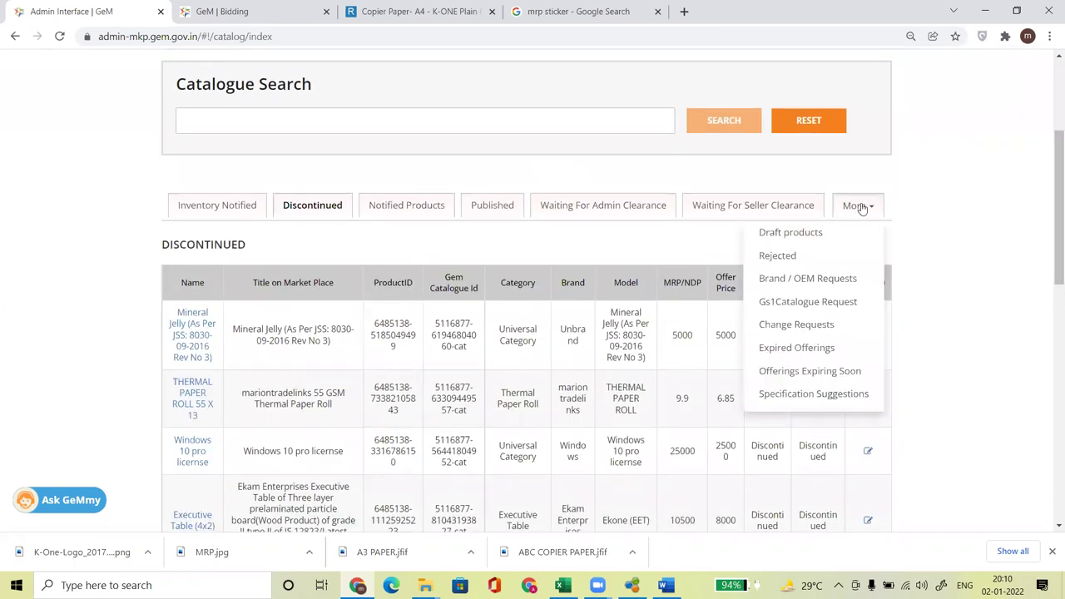
left_click(791, 233)
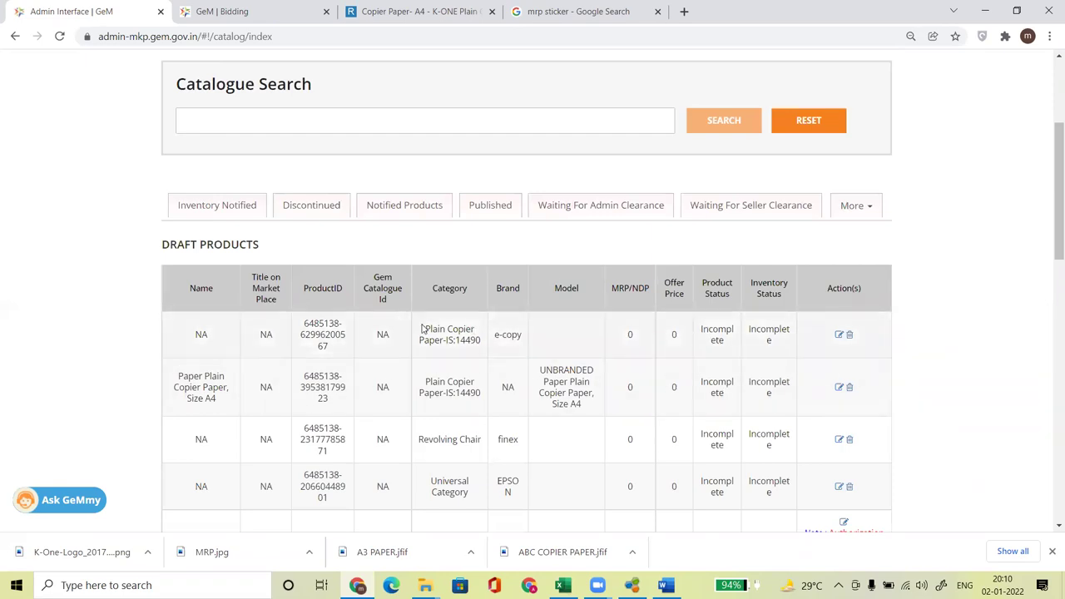
left_click_drag(422, 328, 485, 353)
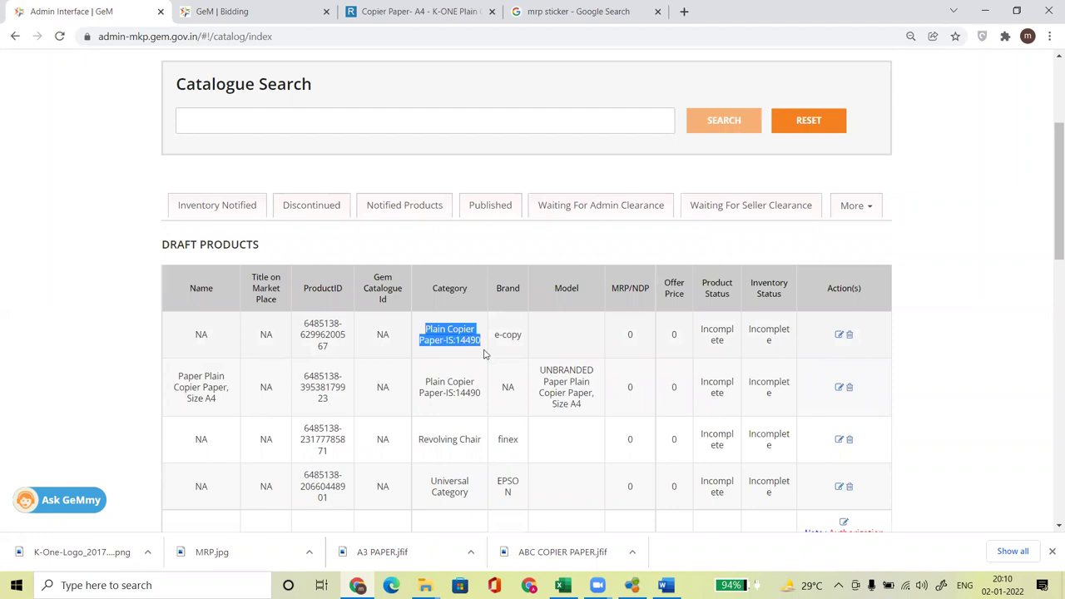
left_click(838, 336)
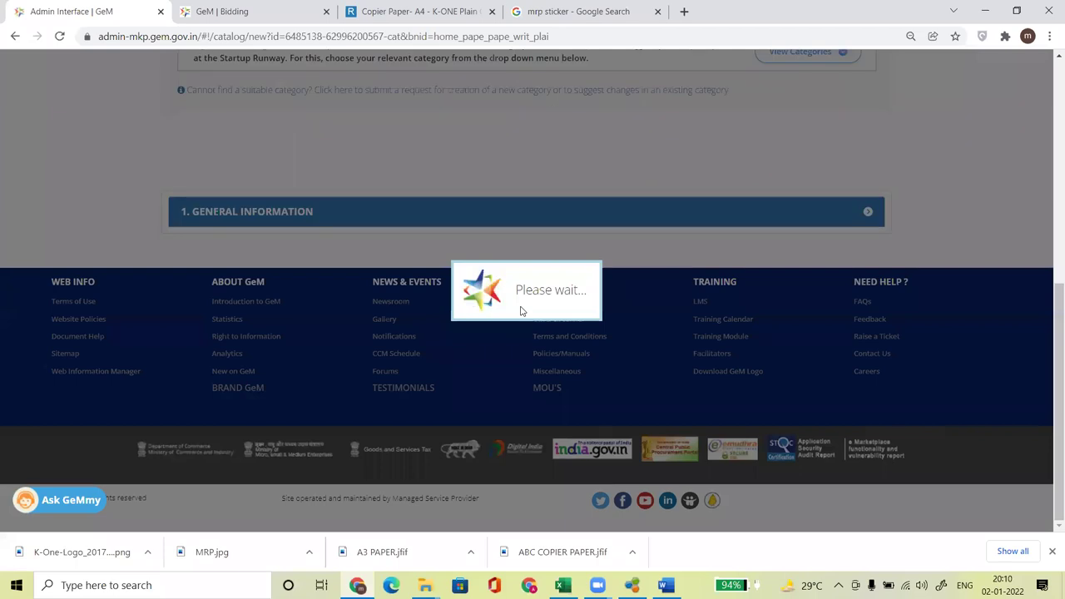